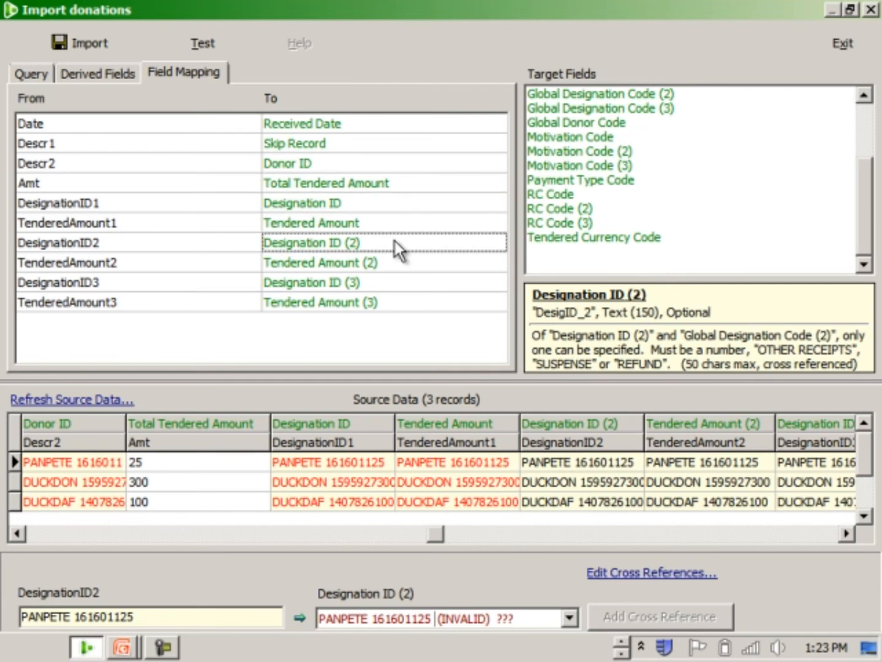
Step: Review the target-field descriptions for the mapped Designation ID (3), Tendered Amount, Tendered Amount (2) and Tendered Amount (3) fields
click(394, 286)
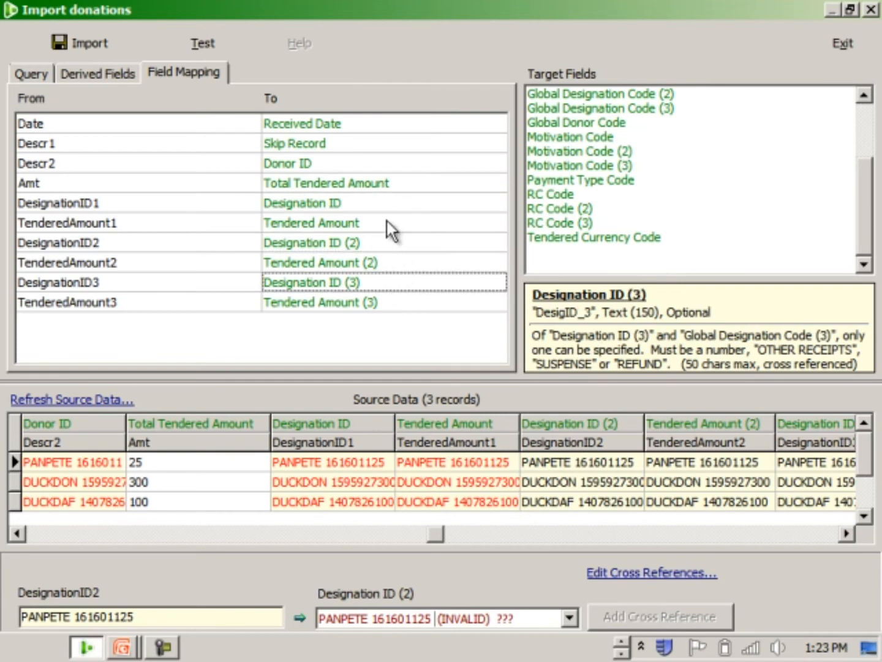
click(388, 222)
click(389, 262)
click(400, 302)
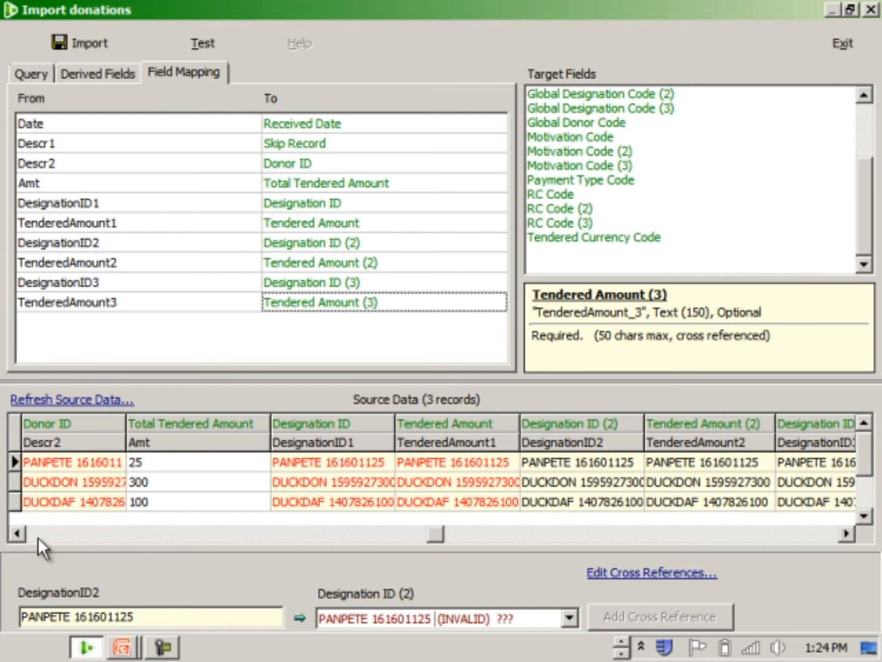
click(17, 535)
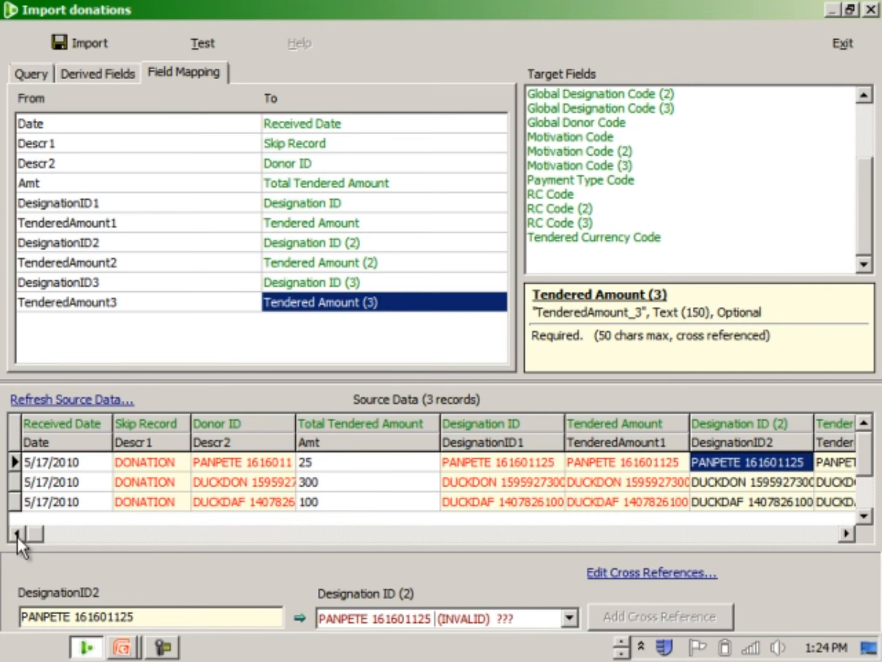
click(160, 460)
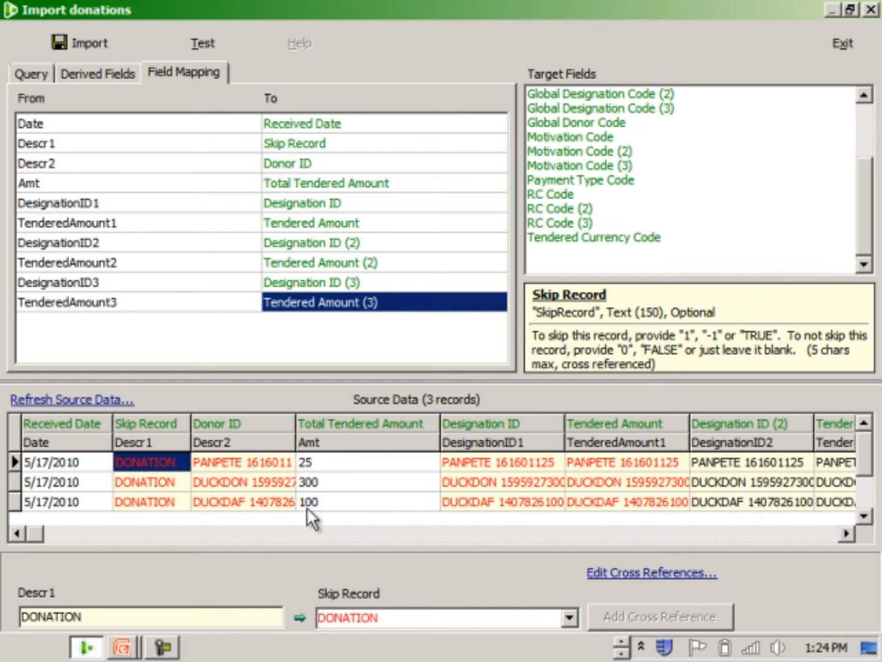
click(571, 617)
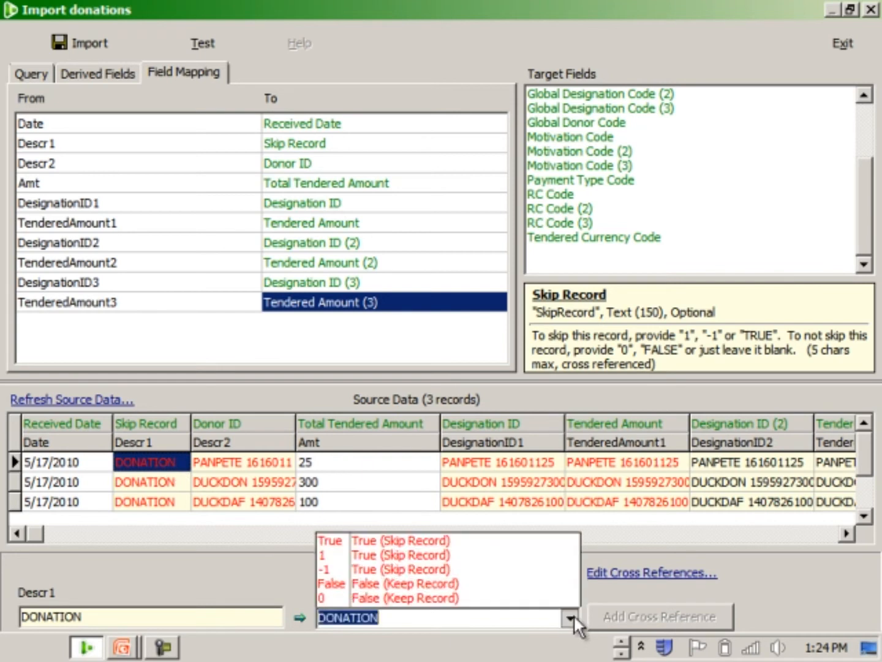
click(488, 571)
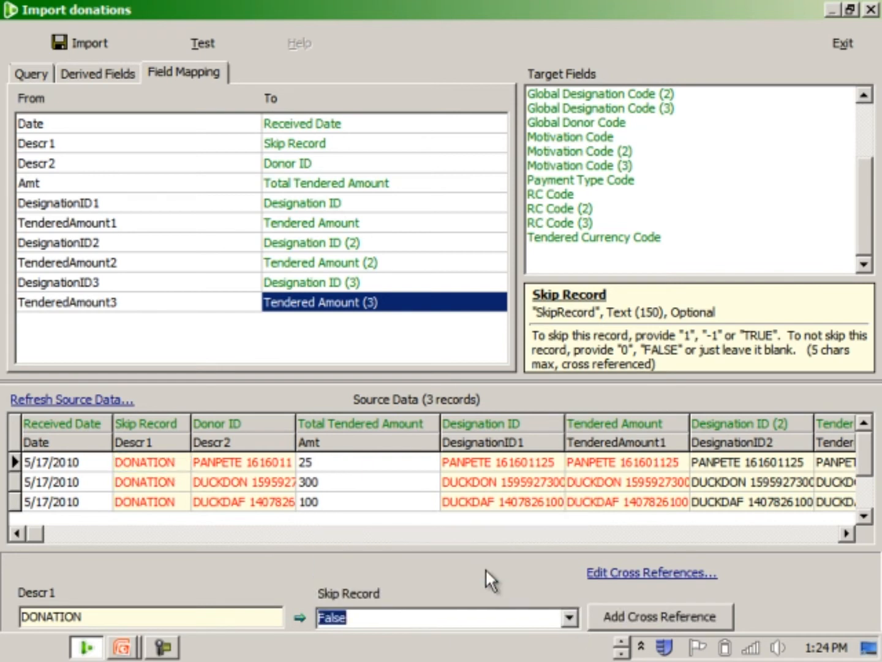
click(228, 462)
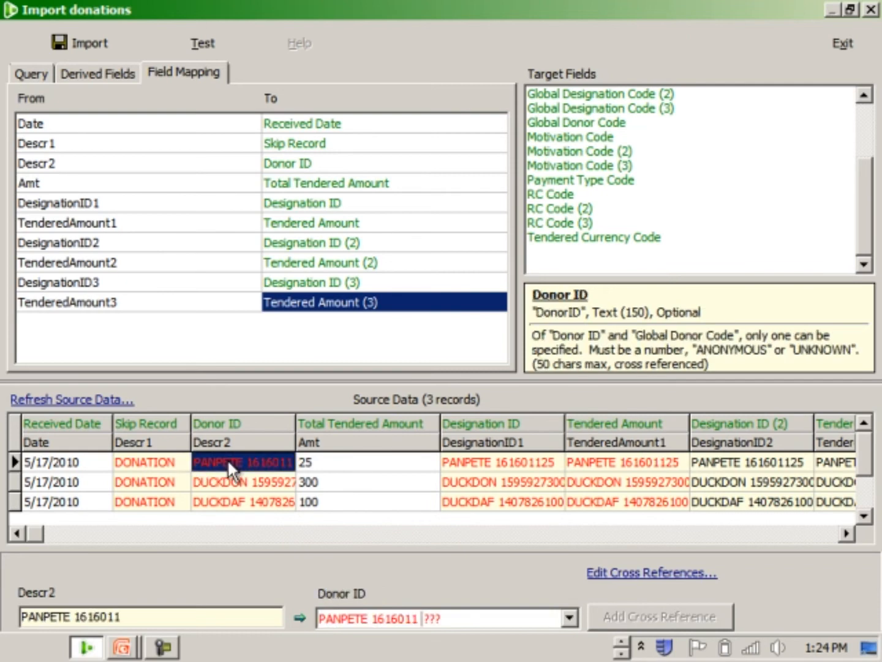
Step: Add a cross reference mapping the Descr1 value DONATION to Skip Record False (Keep Record), and check it on the other records
click(174, 466)
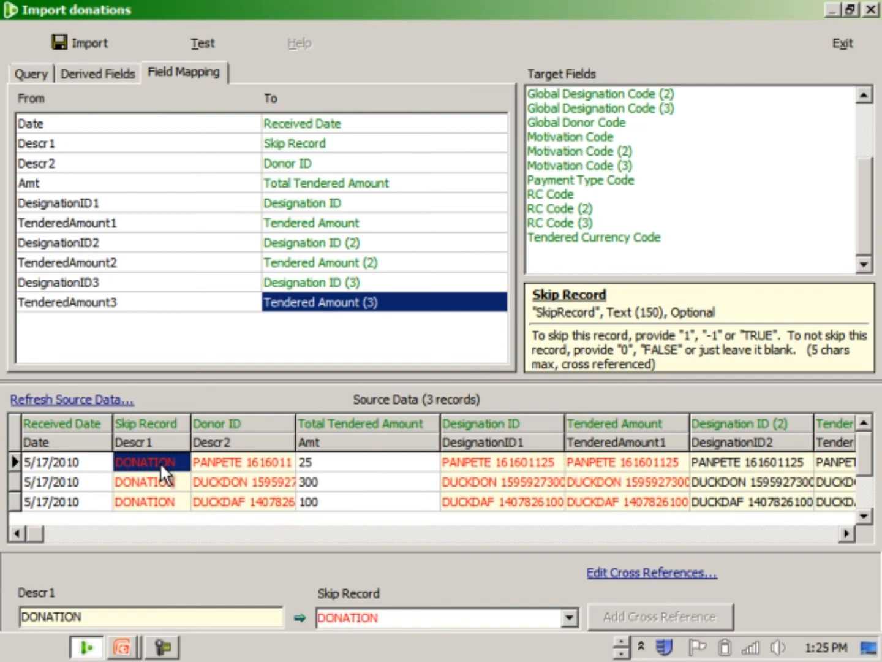
click(573, 615)
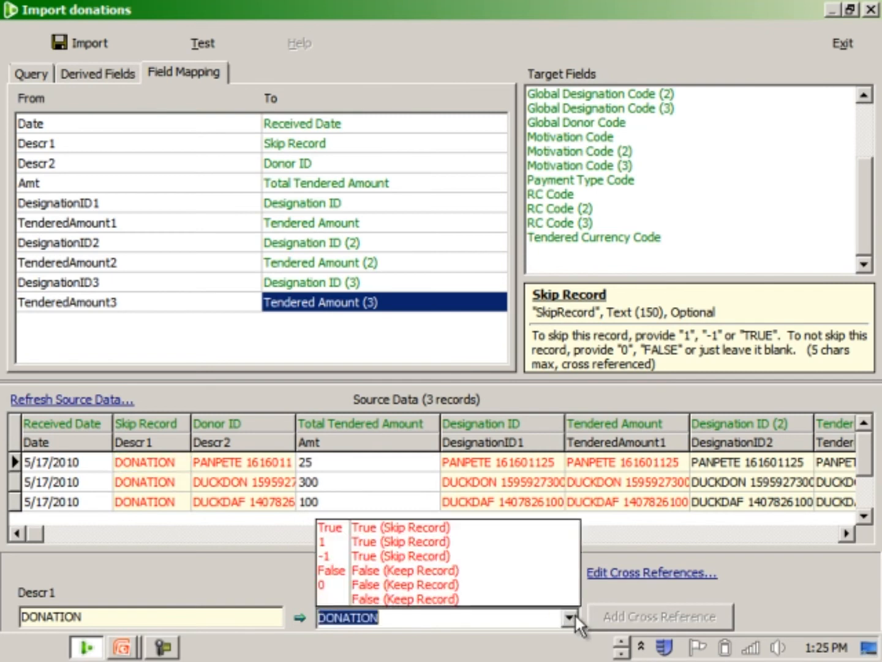
click(460, 570)
click(670, 614)
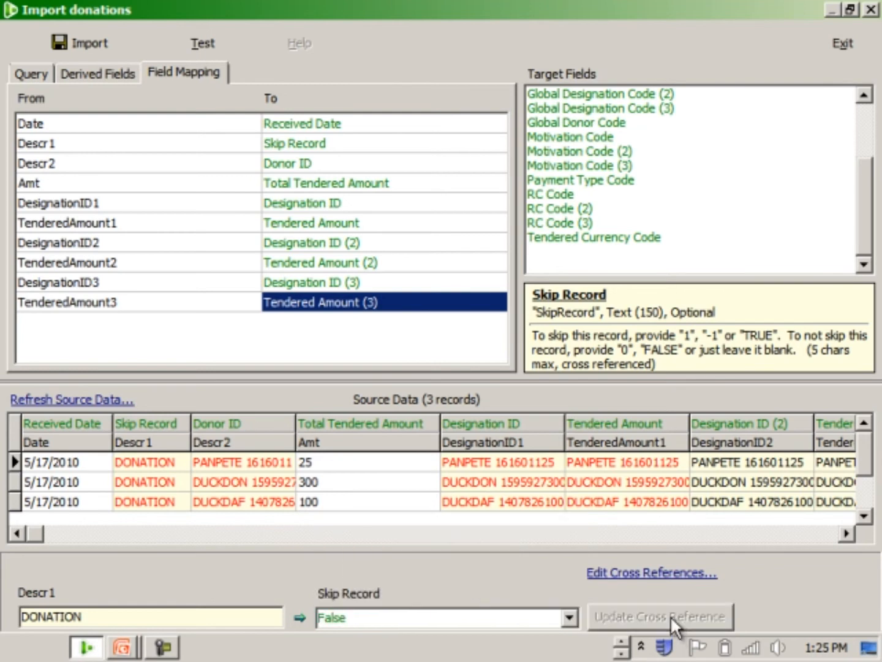
click(173, 483)
click(172, 498)
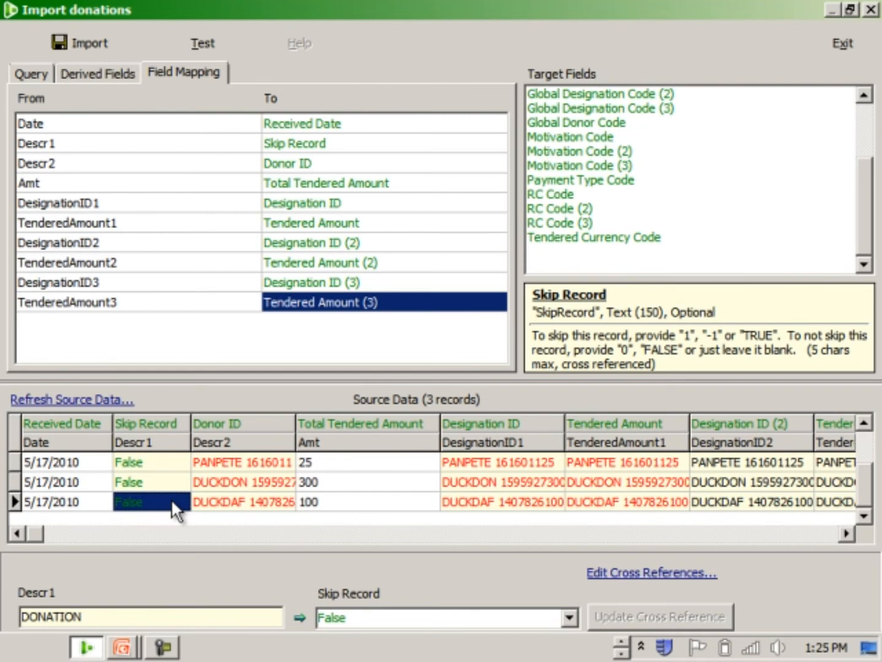
Step: Search the contacts for the first record's donor and cross-reference its Donor ID to the top-ranked match
click(256, 464)
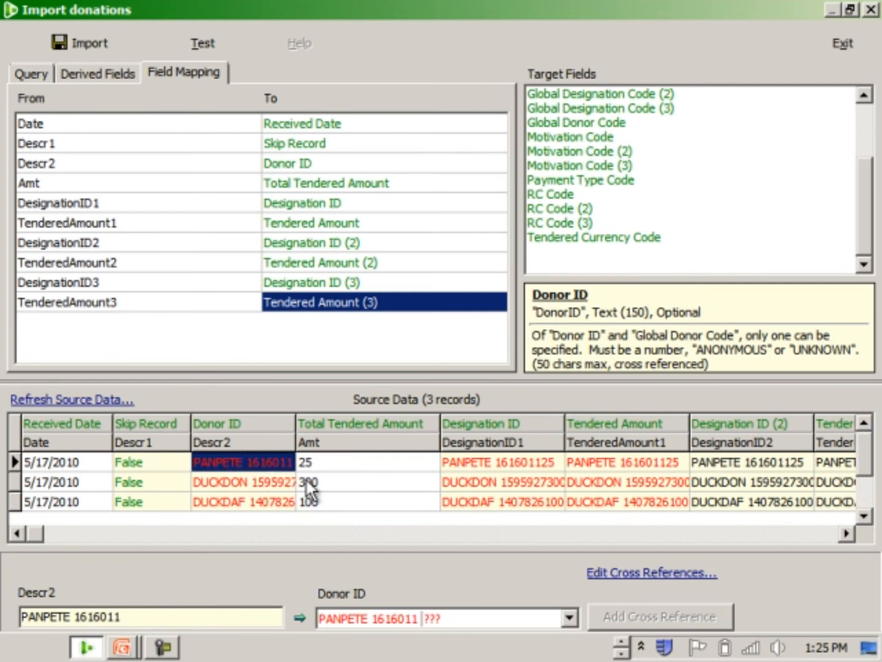
click(570, 617)
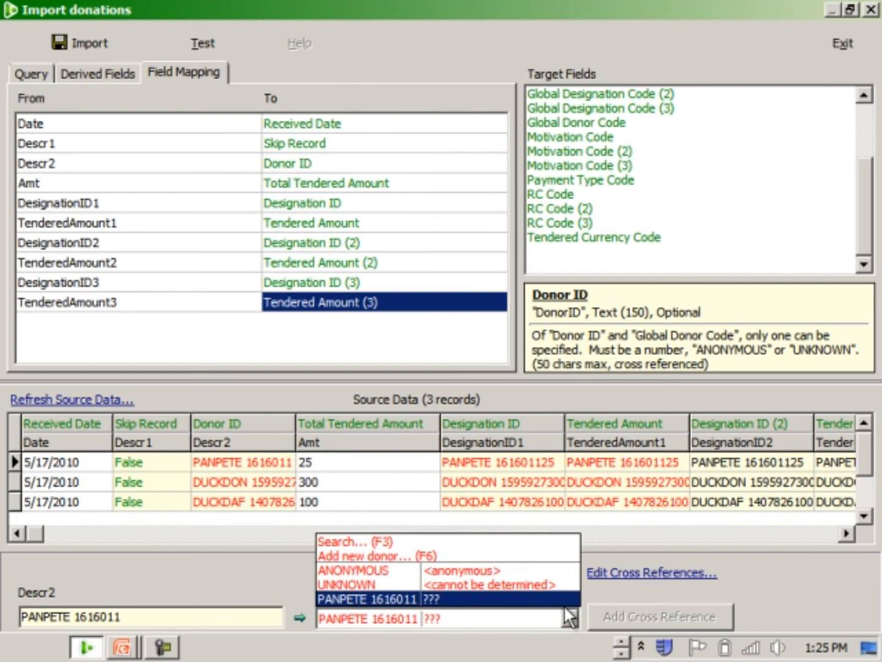
click(428, 541)
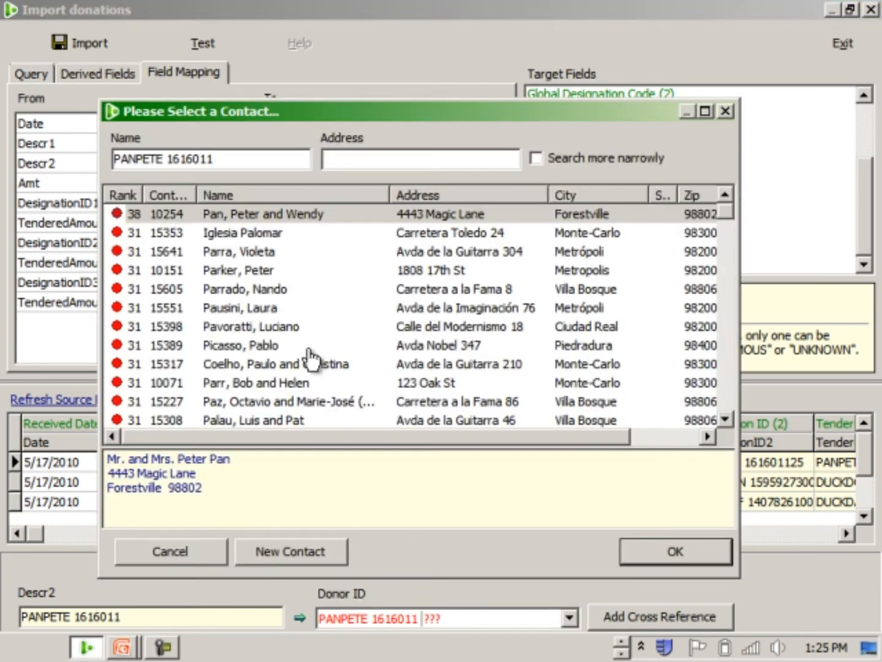
click(244, 217)
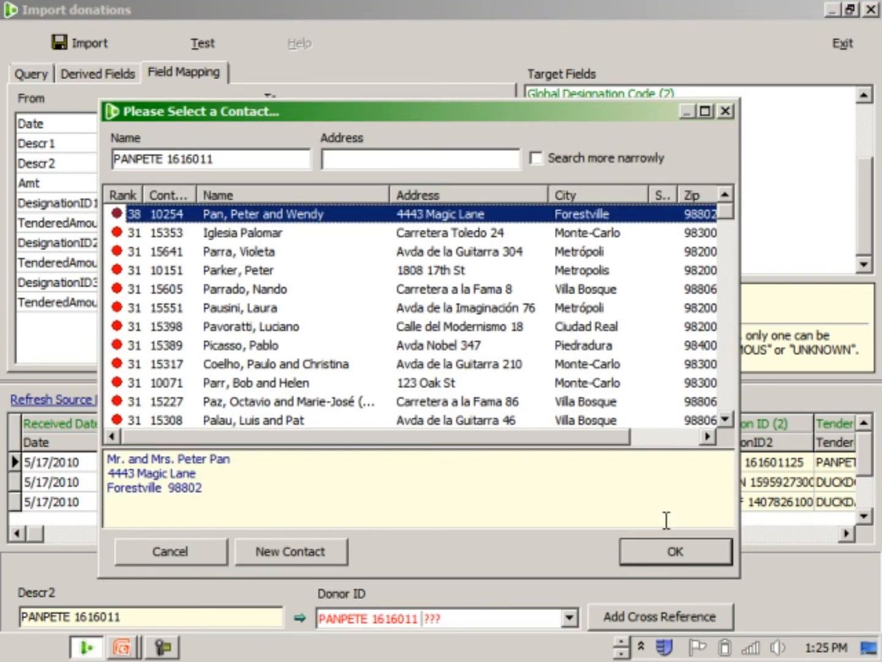
click(666, 557)
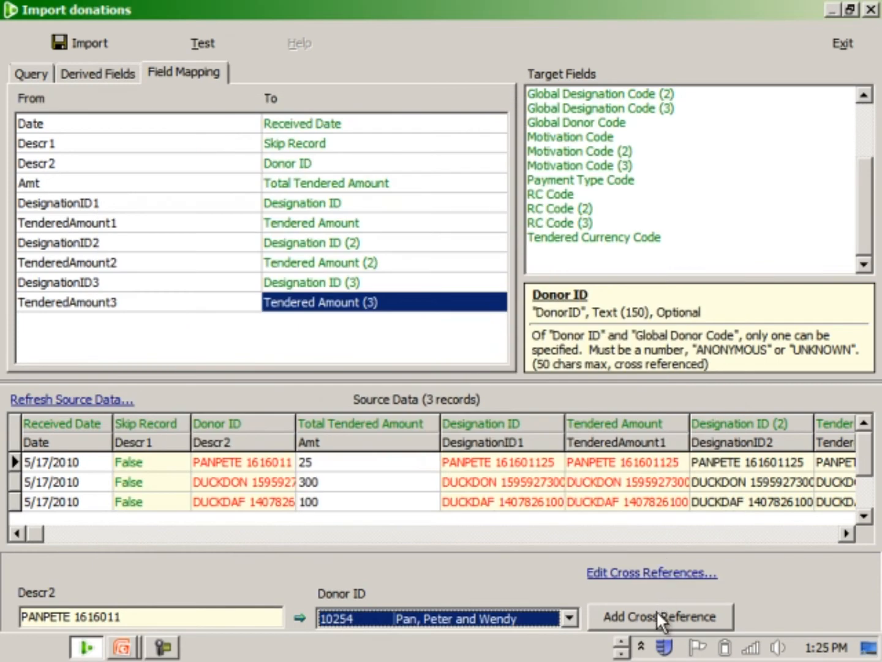
click(656, 610)
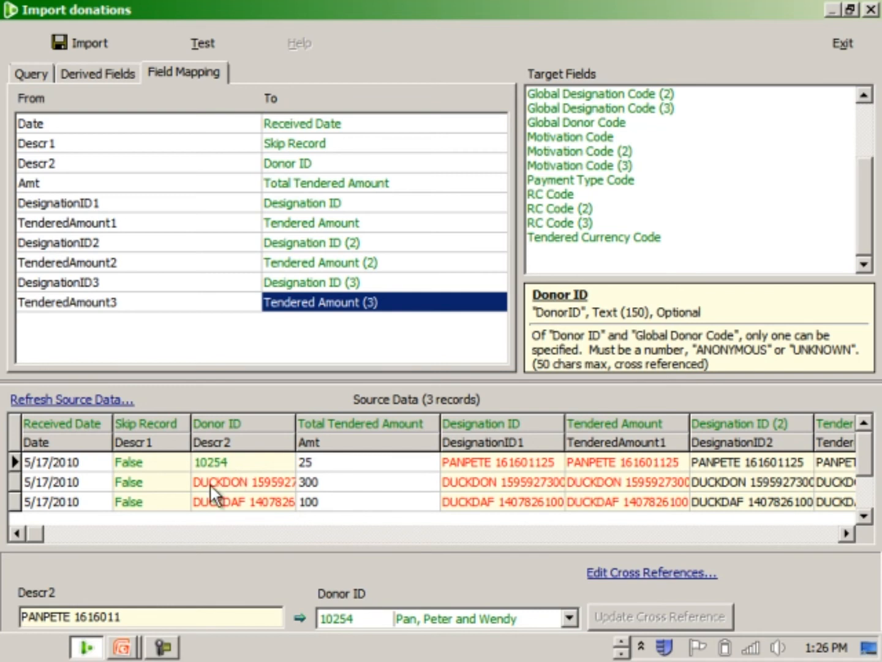
Step: Examine the first record's donor choices and original Descr2 text, and compare with the second record's Donor ID
click(433, 616)
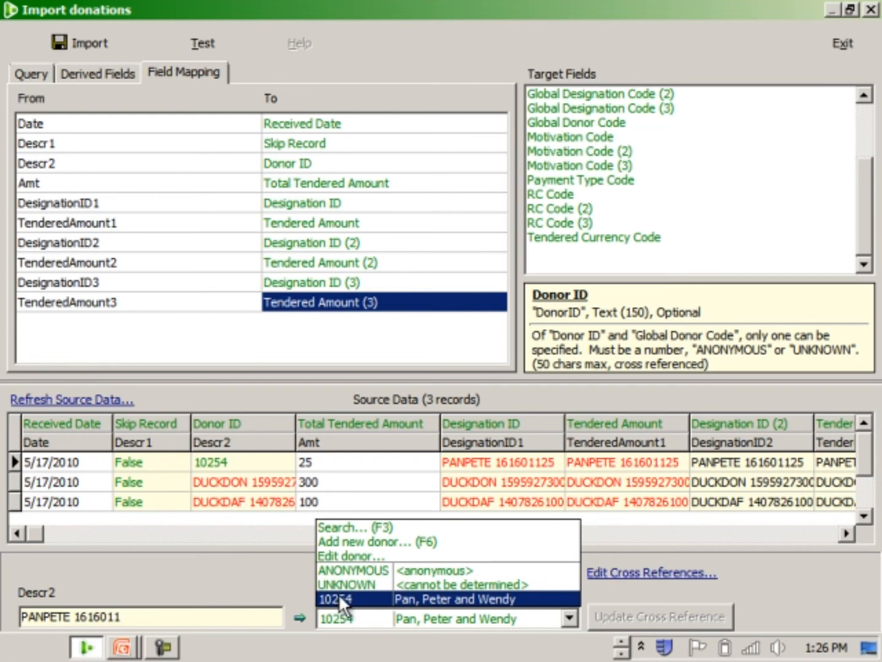
key(Escape)
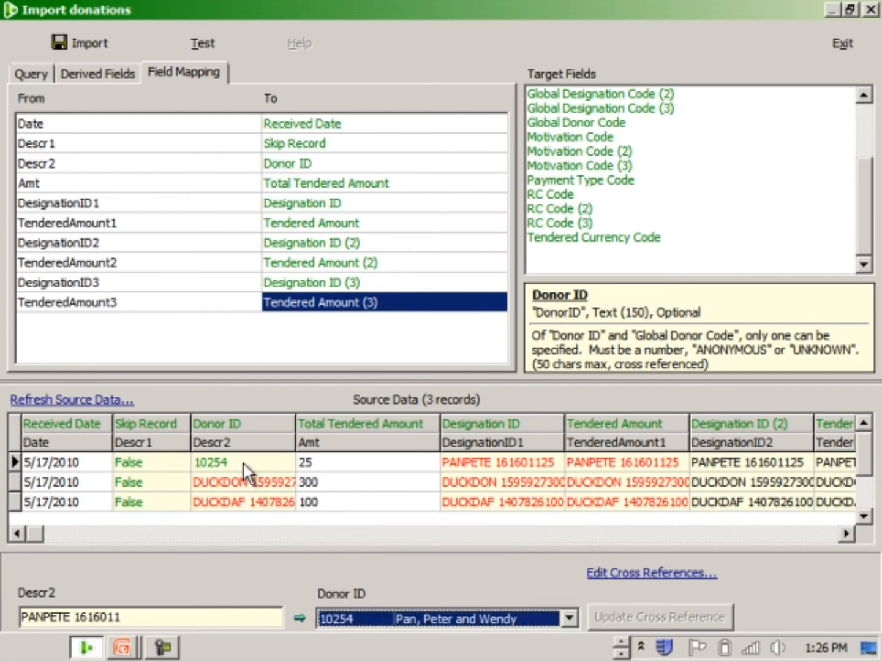
click(253, 461)
click(253, 460)
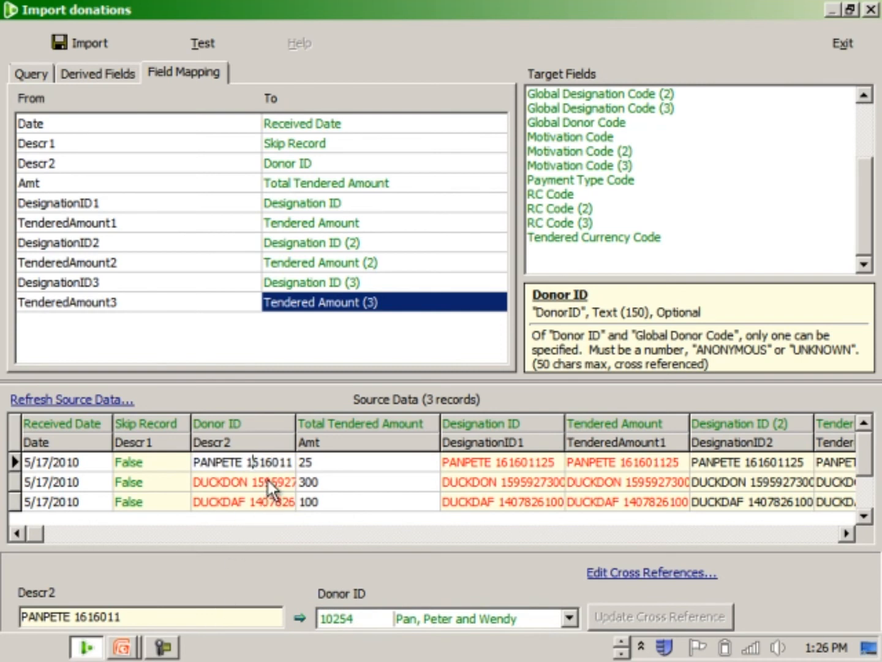
click(267, 479)
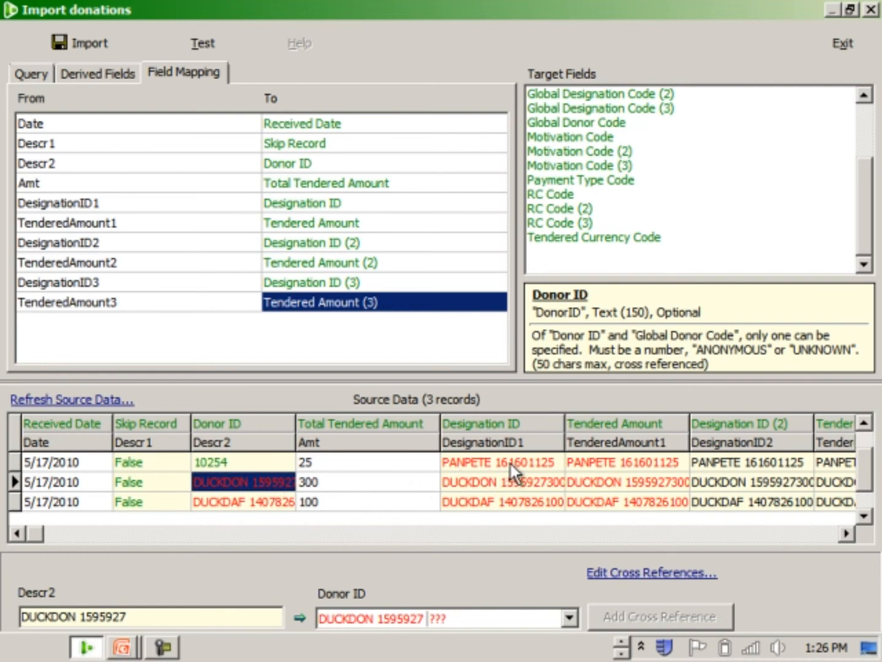
click(245, 464)
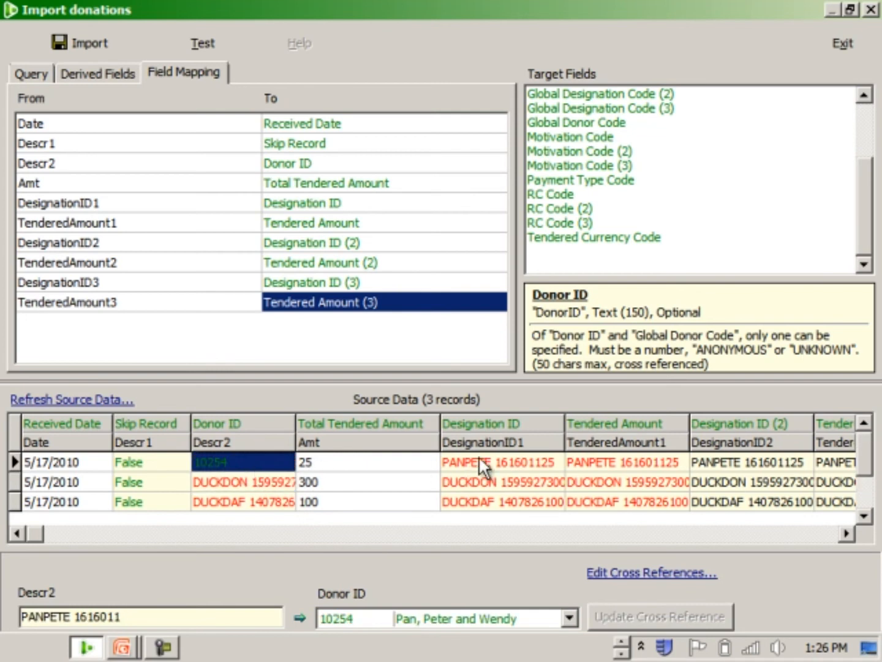
Step: Cross-reference the first record's Designation ID to the individual listed directly after General Staff Fund
click(538, 463)
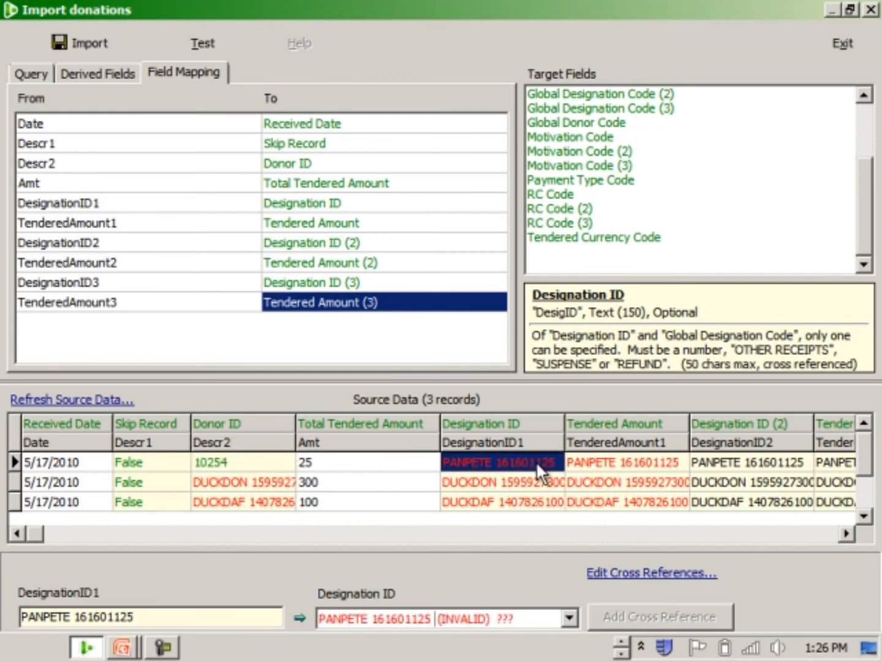
click(571, 616)
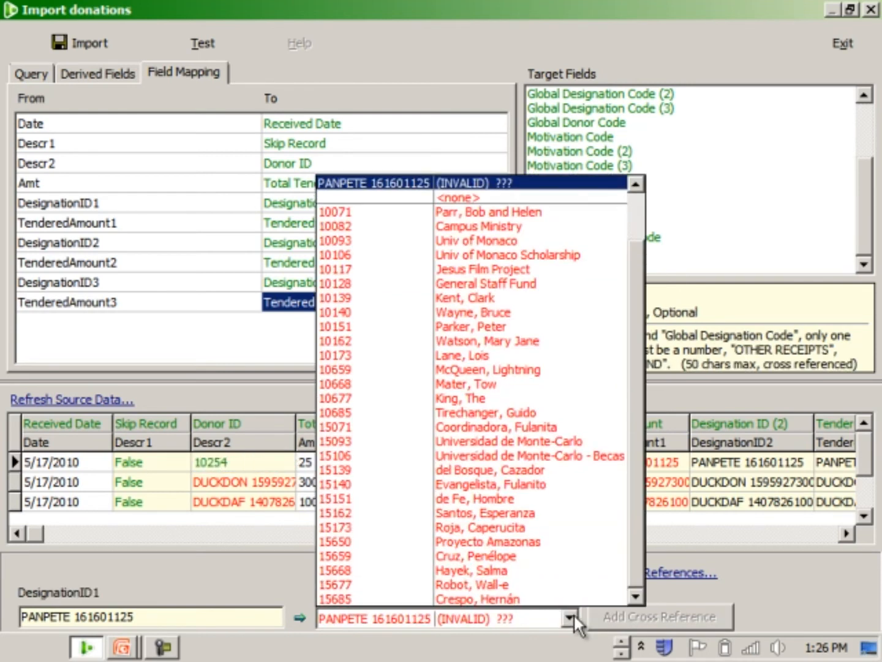
click(501, 299)
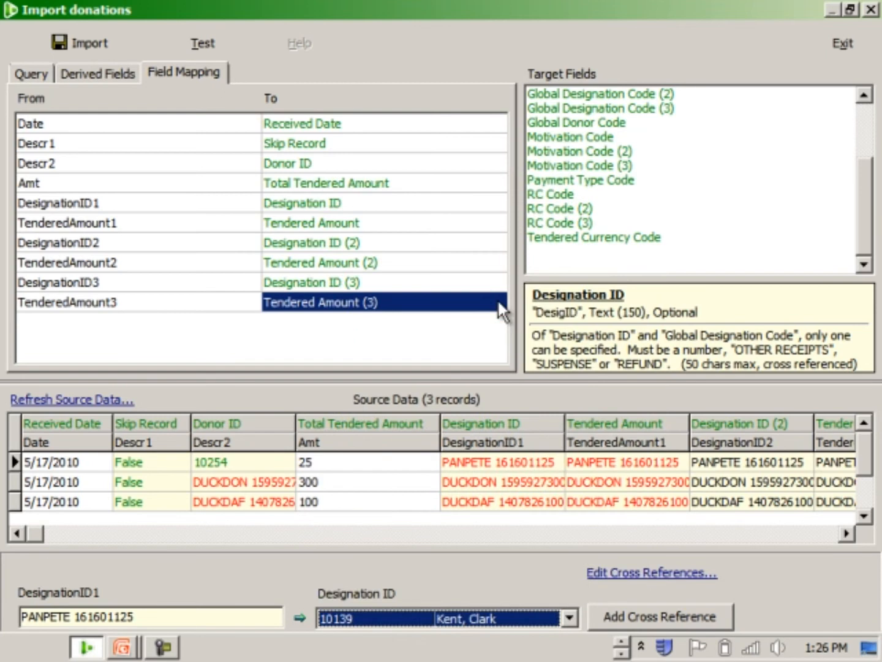
click(628, 615)
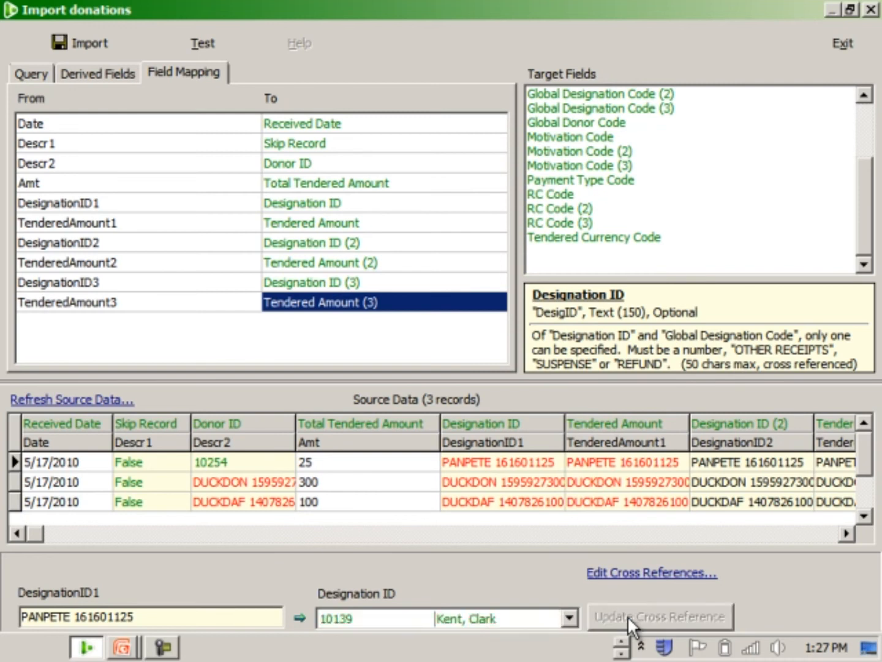
Step: Add a cross reference setting the first record's Tendered Amount to 25
click(595, 458)
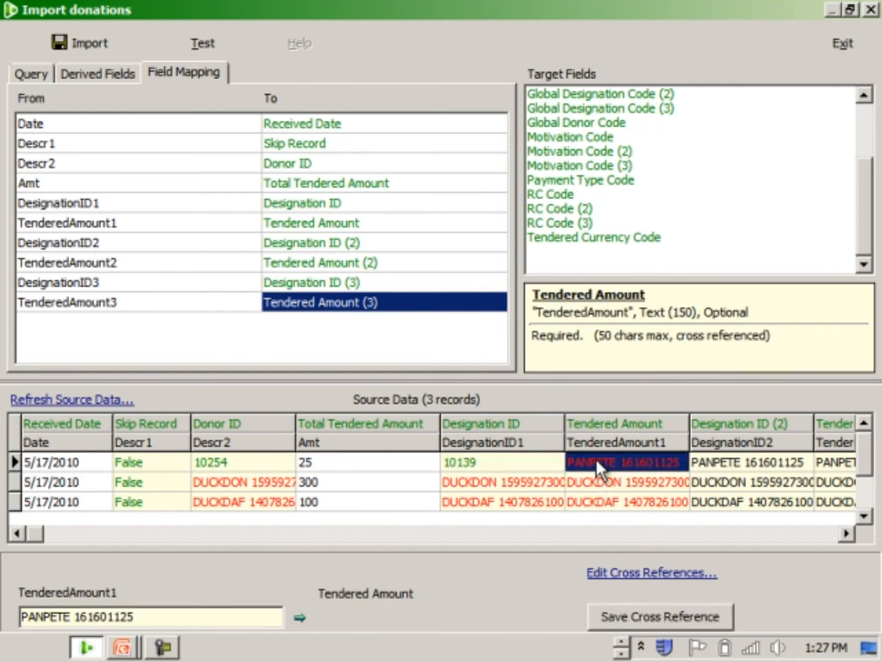
click(449, 616)
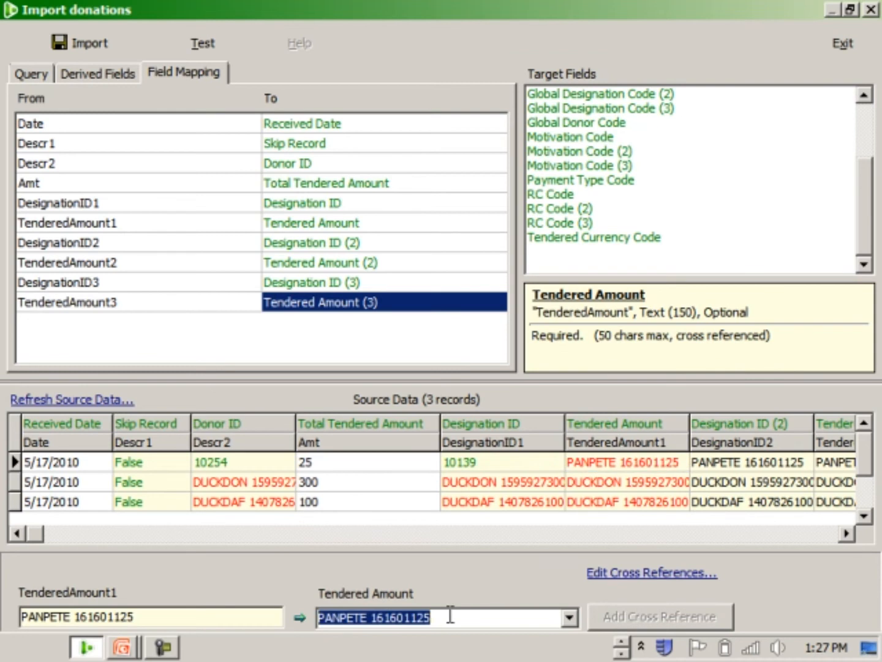
text(25)
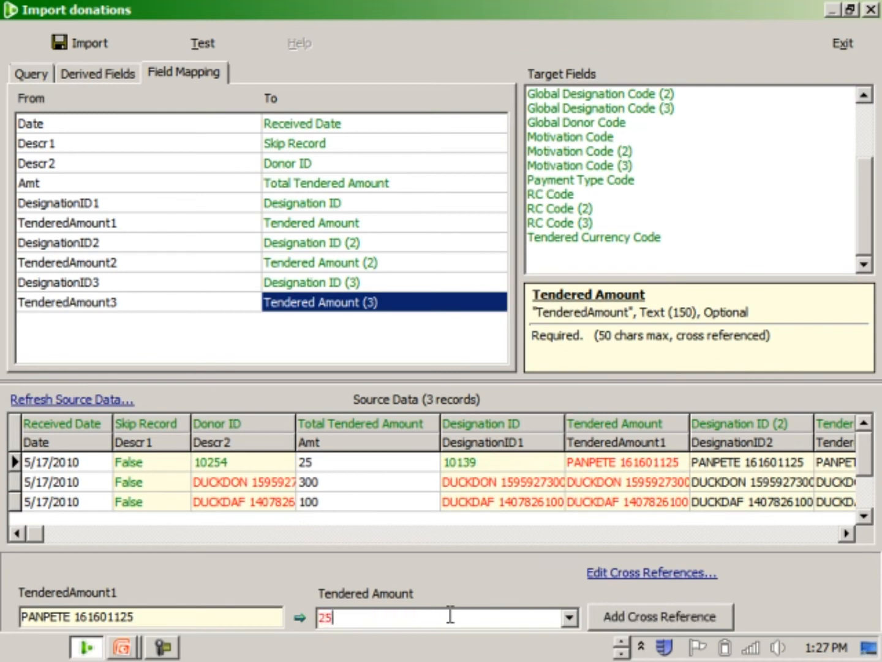
click(654, 611)
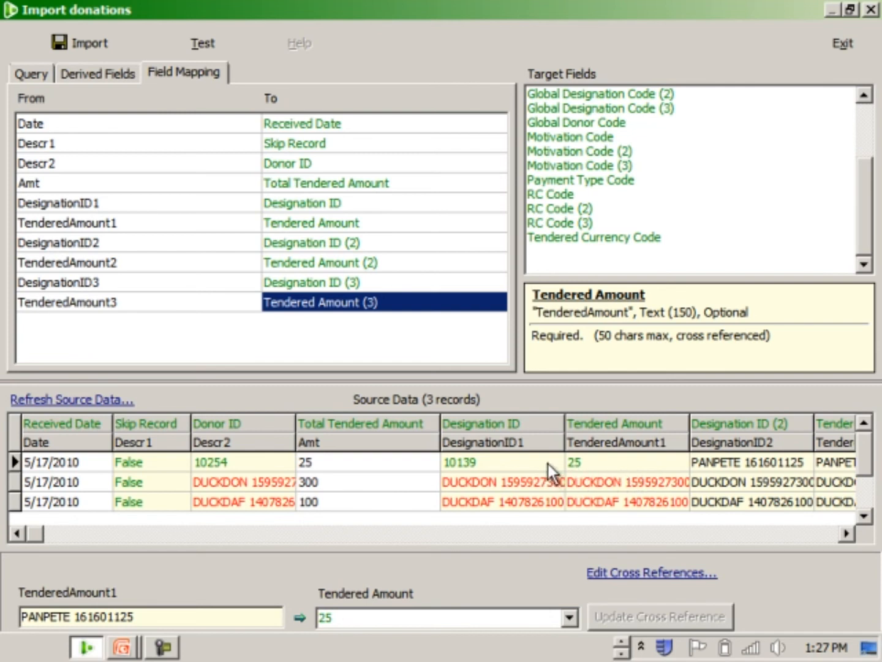
Step: Examine the first record's second and third designation and amount columns, and its Total Tendered Amount
click(832, 459)
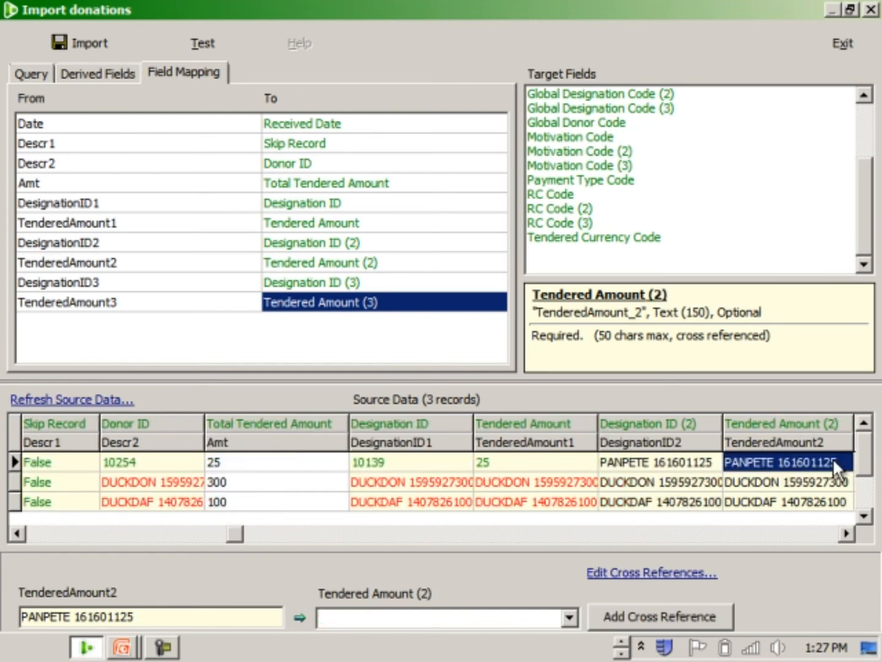
click(848, 532)
click(847, 533)
click(848, 533)
click(718, 461)
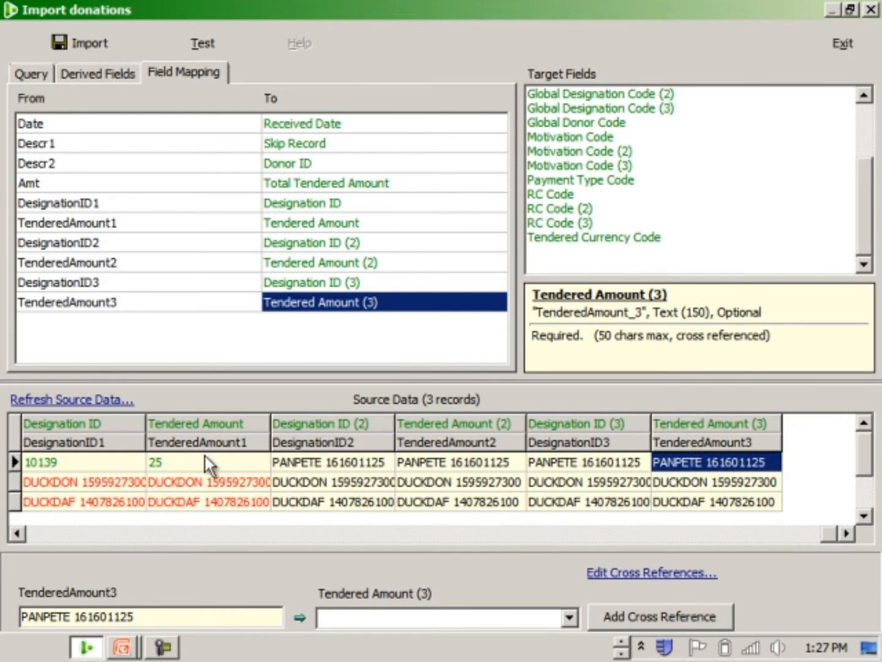
click(14, 532)
click(15, 532)
click(14, 532)
click(246, 463)
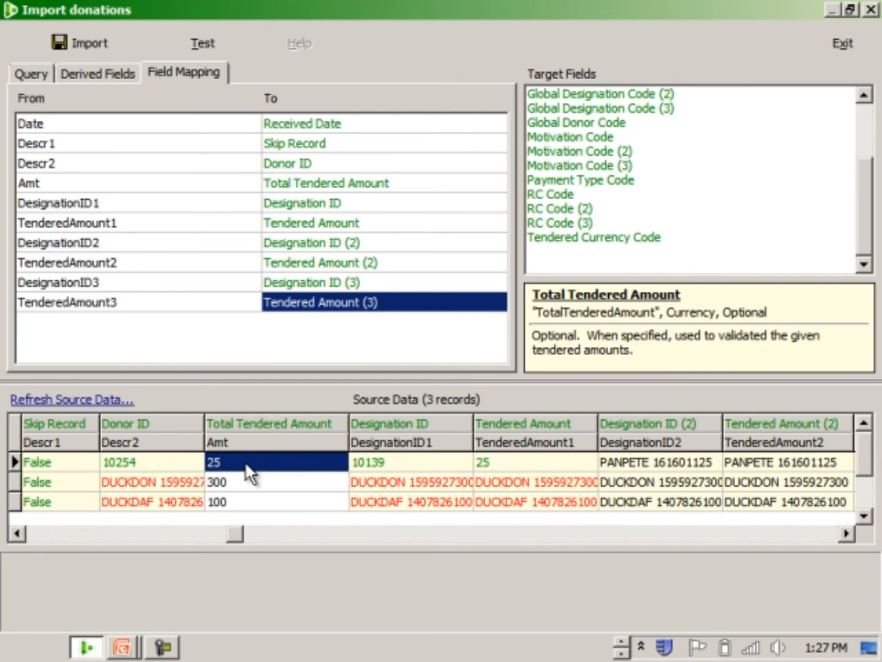
Step: Search the contacts for the second record's donor and cross-reference its Donor ID to the top-ranked match
click(15, 532)
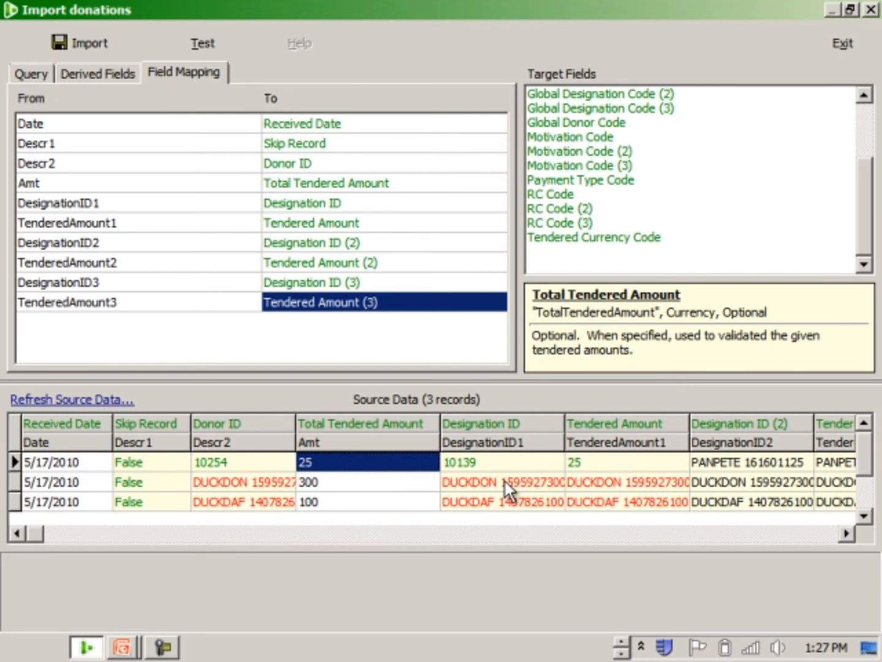
click(257, 482)
click(570, 618)
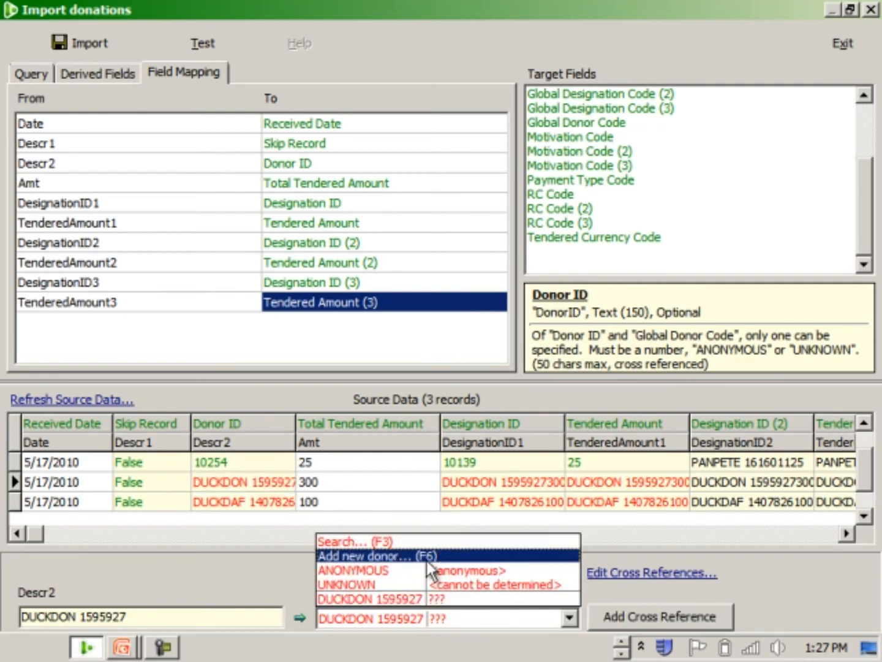
click(429, 538)
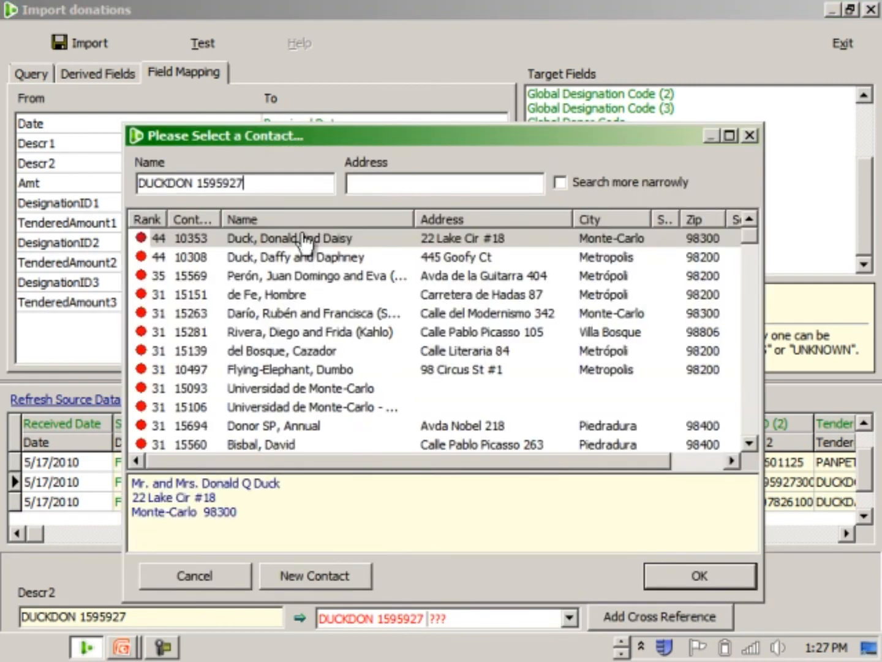
click(305, 240)
click(685, 568)
click(657, 616)
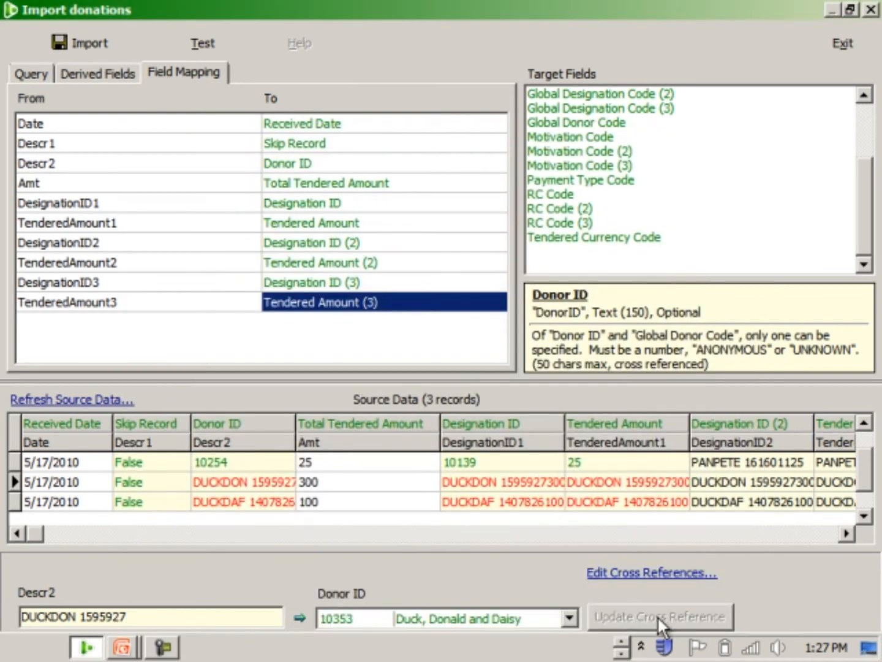
Step: Cross-reference the second record's Designation ID to the individual listed directly after General Staff Fund
click(547, 481)
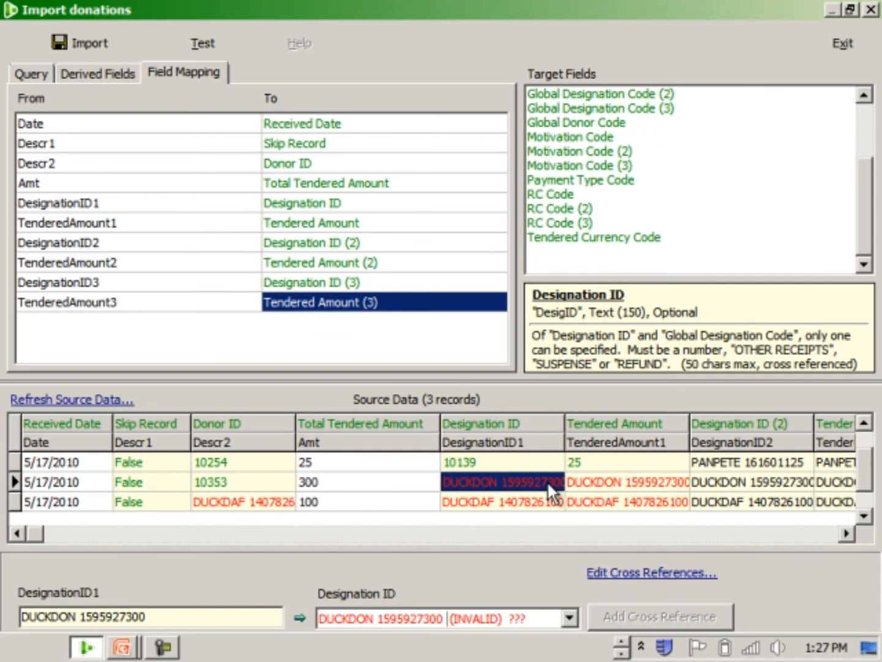
click(571, 619)
click(504, 298)
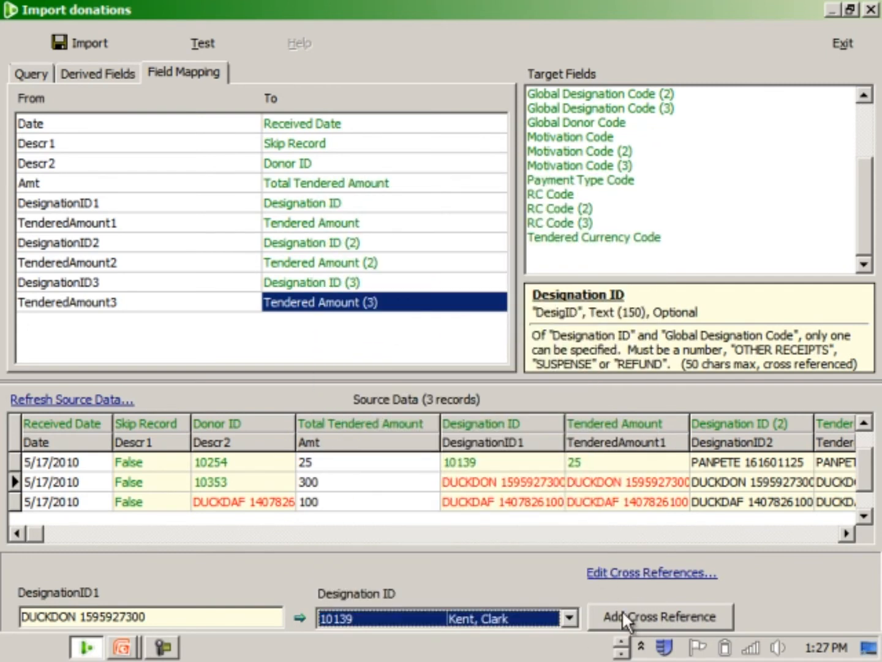
click(621, 610)
Step: Add a cross reference setting the second record's first Tendered Amount to 100
click(593, 478)
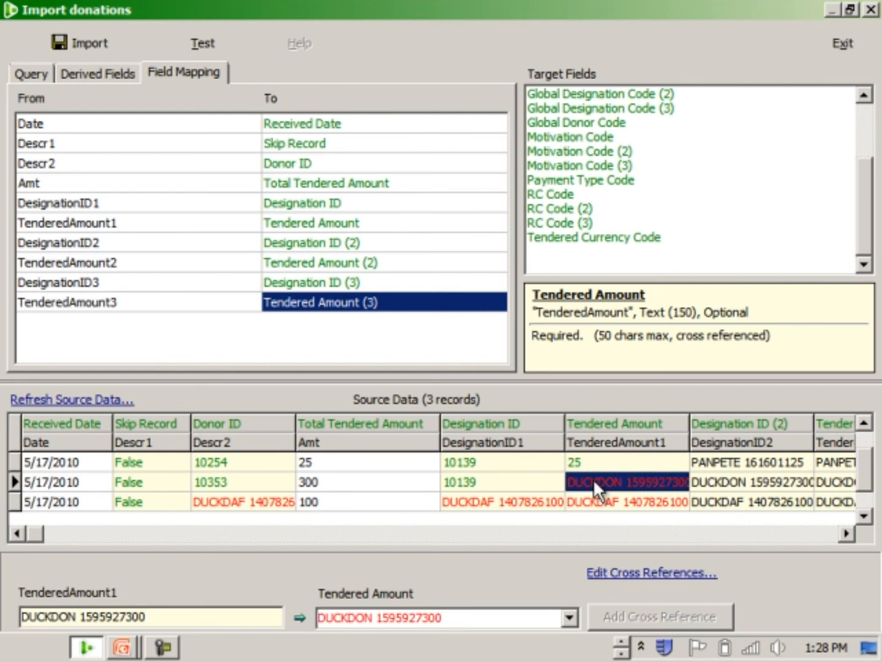
click(466, 617)
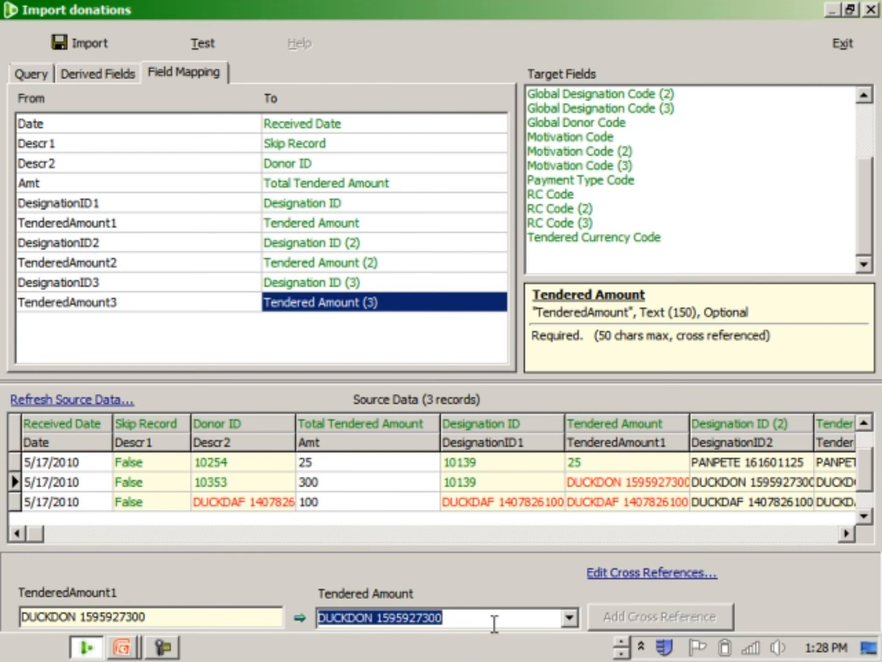
text(100)
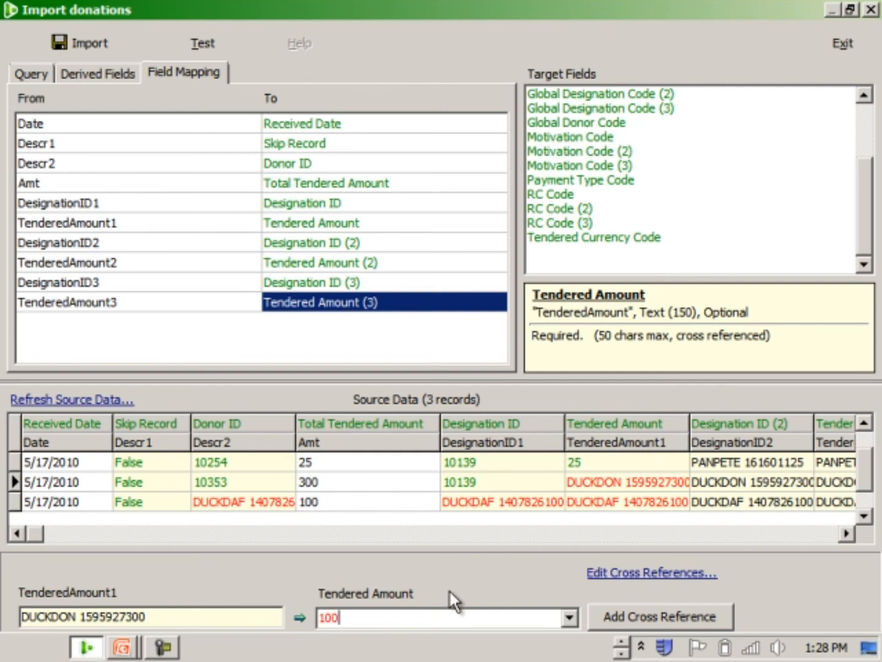
click(689, 617)
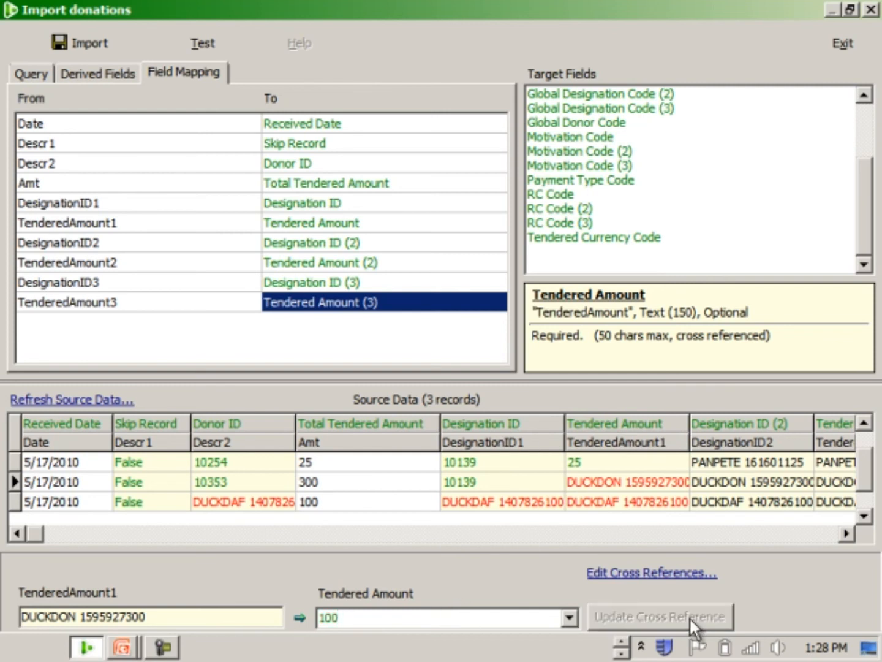
click(647, 483)
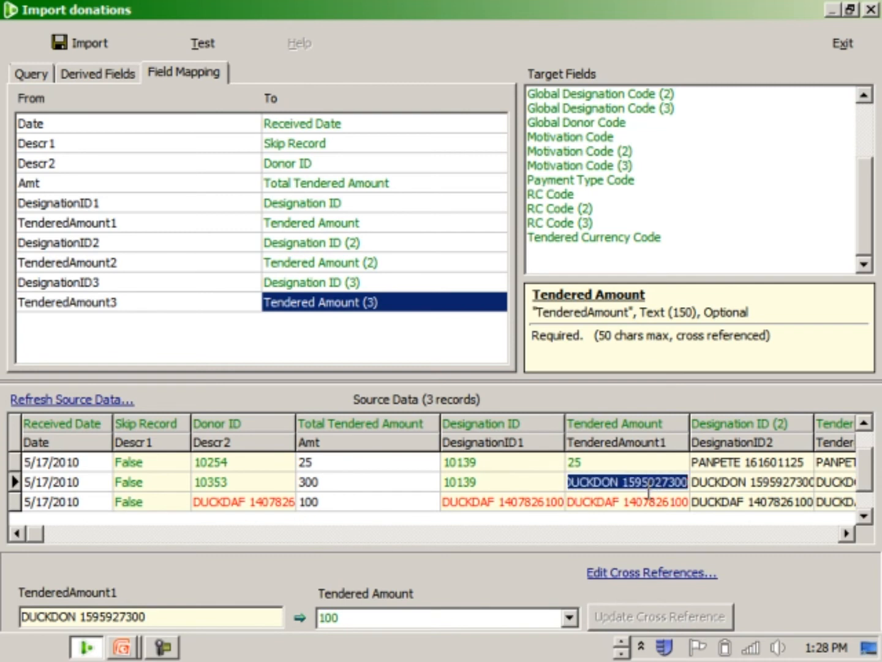
click(647, 500)
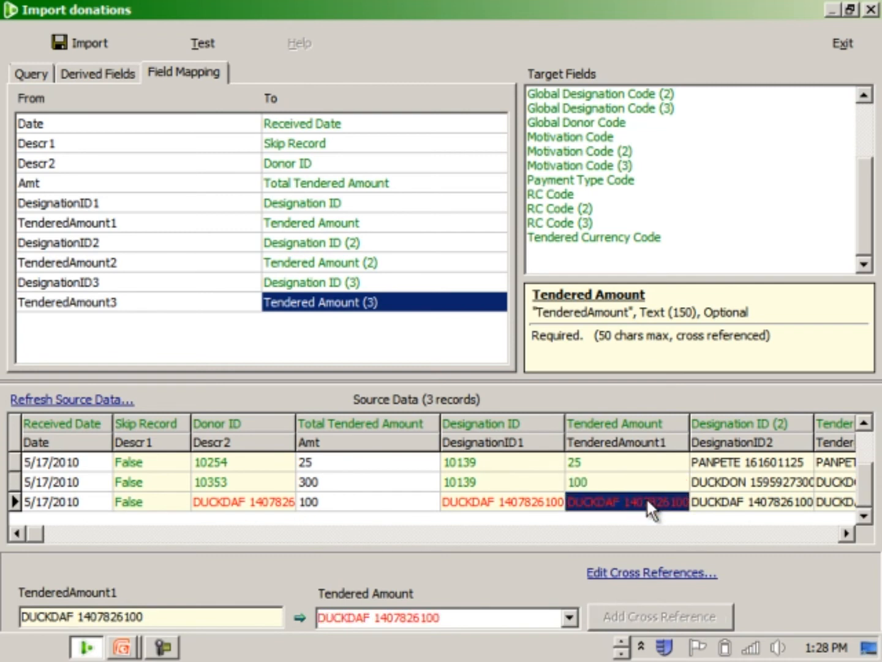
Step: Cross-reference the second record's Designation ID (2) to the fifth individual listed after General Staff Fund
click(710, 484)
click(847, 531)
click(847, 532)
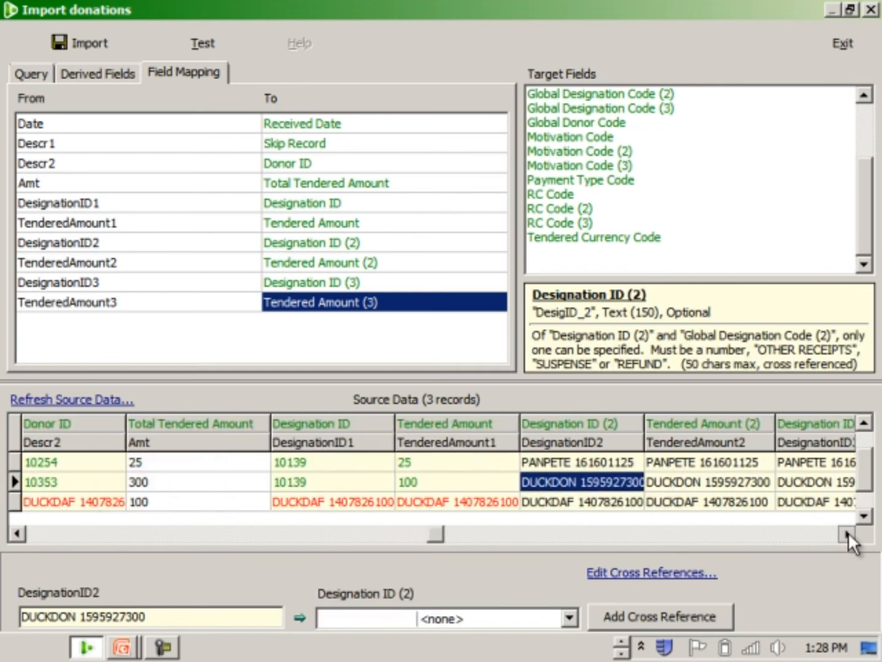
click(848, 531)
click(848, 532)
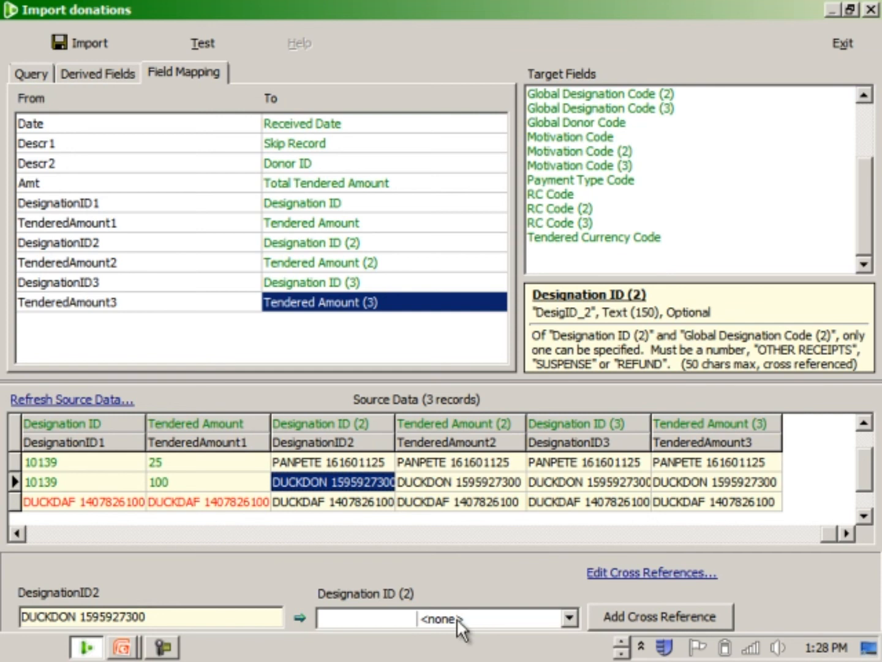
click(568, 618)
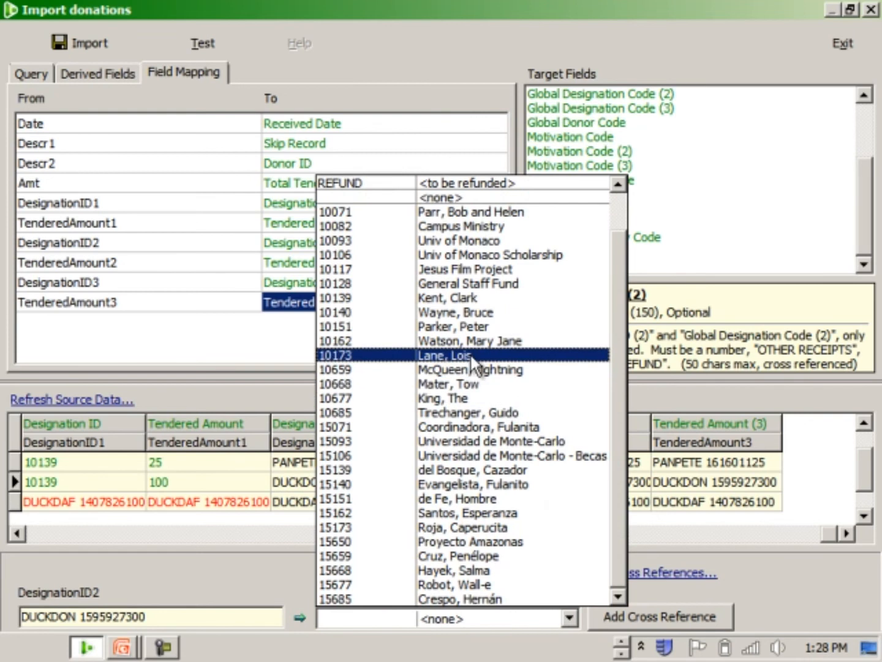
click(444, 355)
click(619, 618)
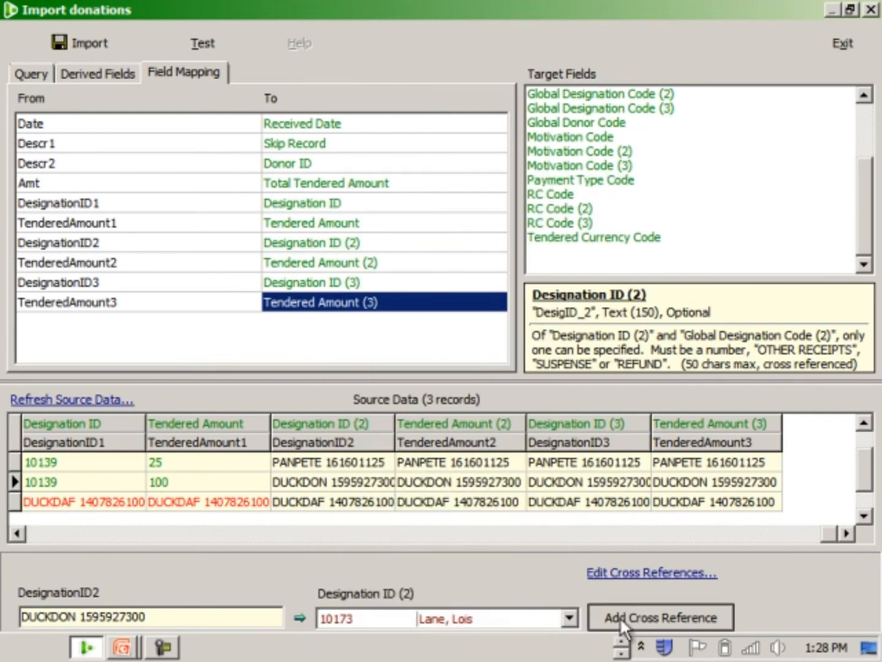
Step: Add a cross reference setting the second record's Tendered Amount (2) to 100
click(471, 481)
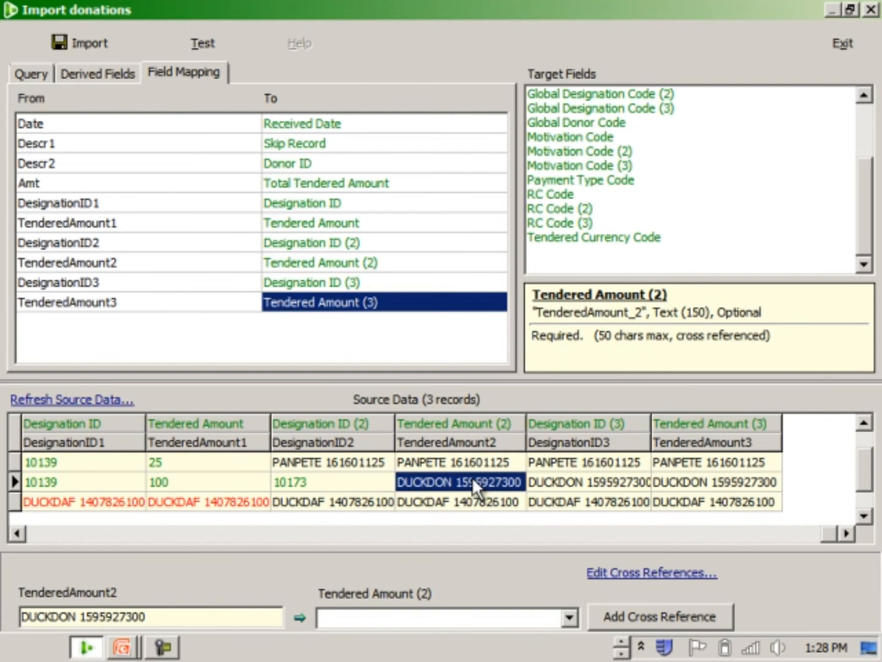
click(367, 617)
text(100)
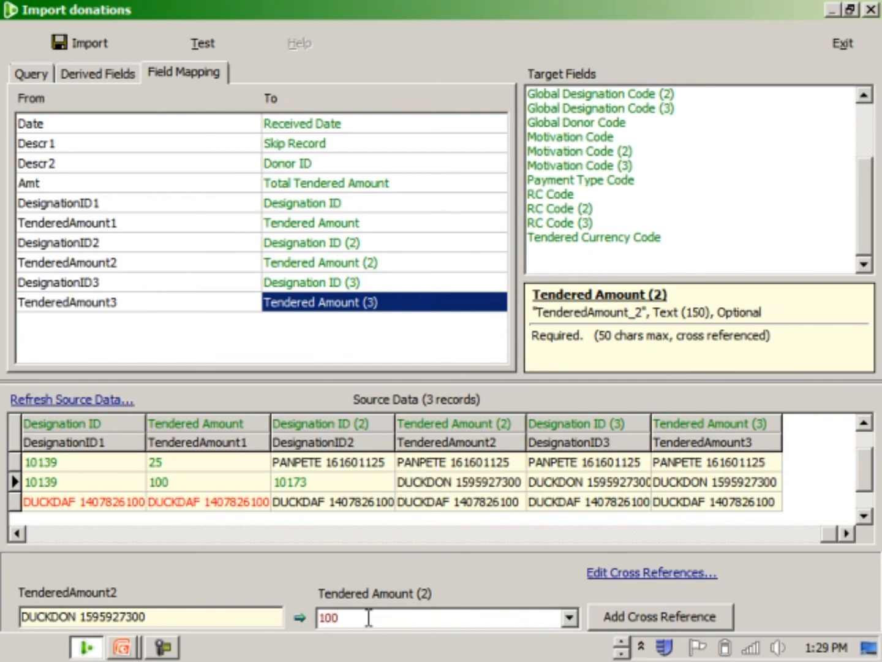
click(691, 612)
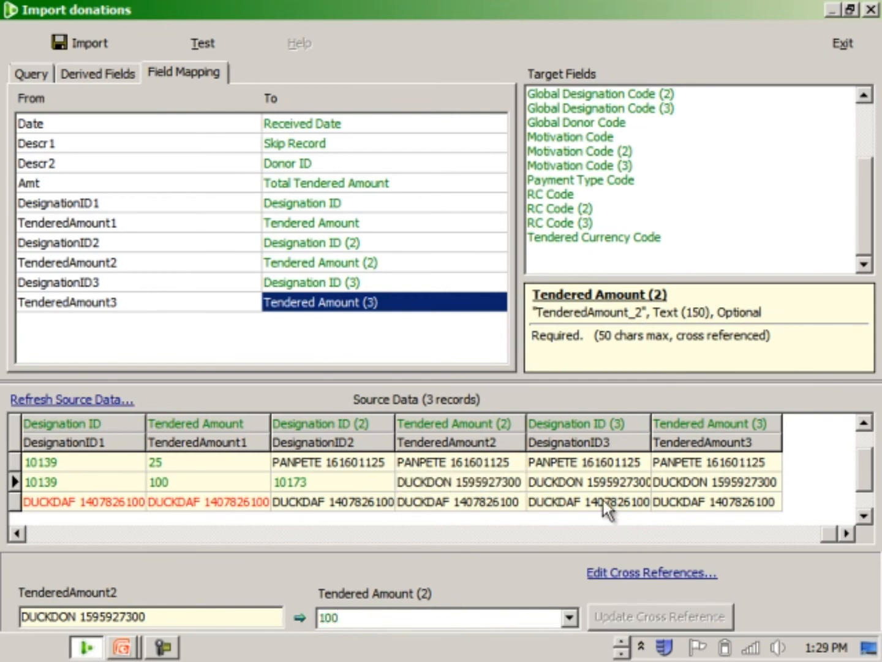
Step: Cross-reference the second record's Designation ID (3) to the second individual listed after General Staff Fund
click(596, 479)
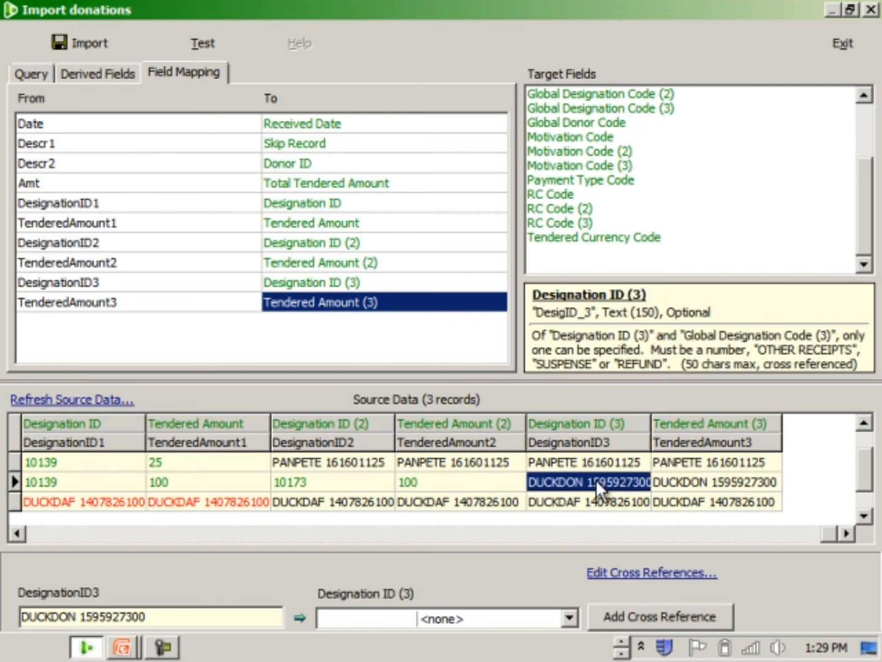
click(570, 616)
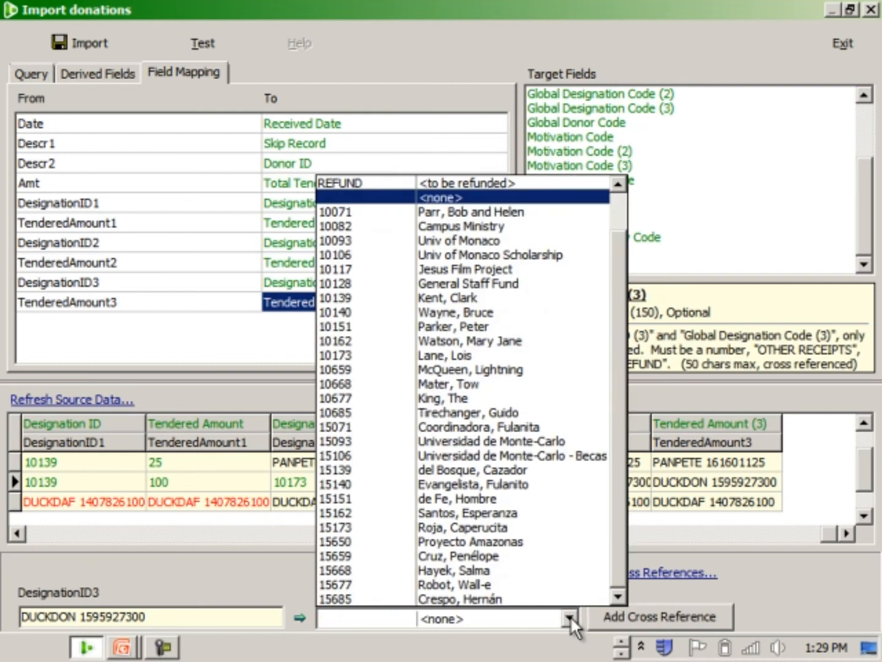
click(498, 312)
click(642, 613)
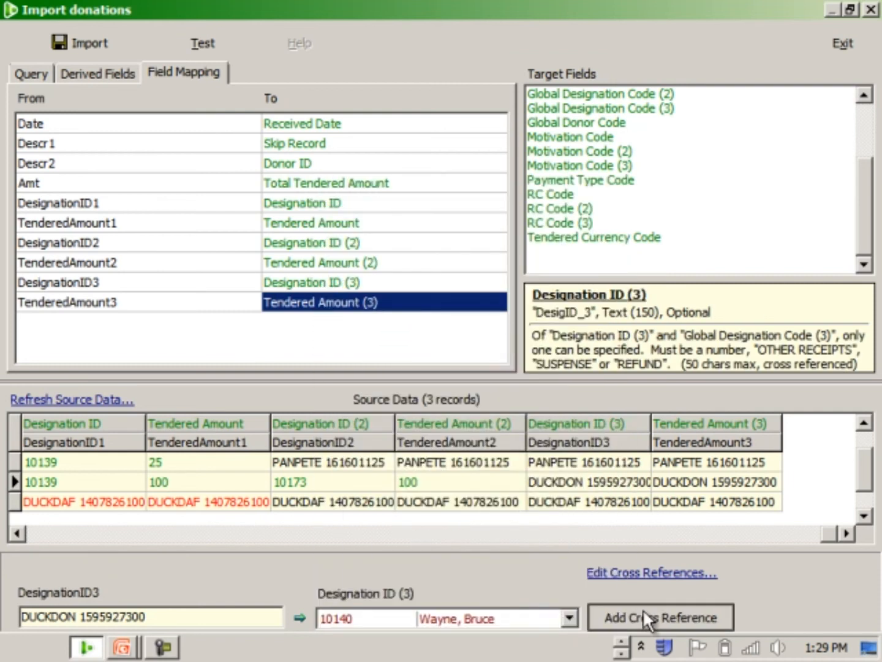
Step: Add a cross reference setting the second record's Tendered Amount (3) to 100
click(705, 482)
click(461, 616)
text(100)
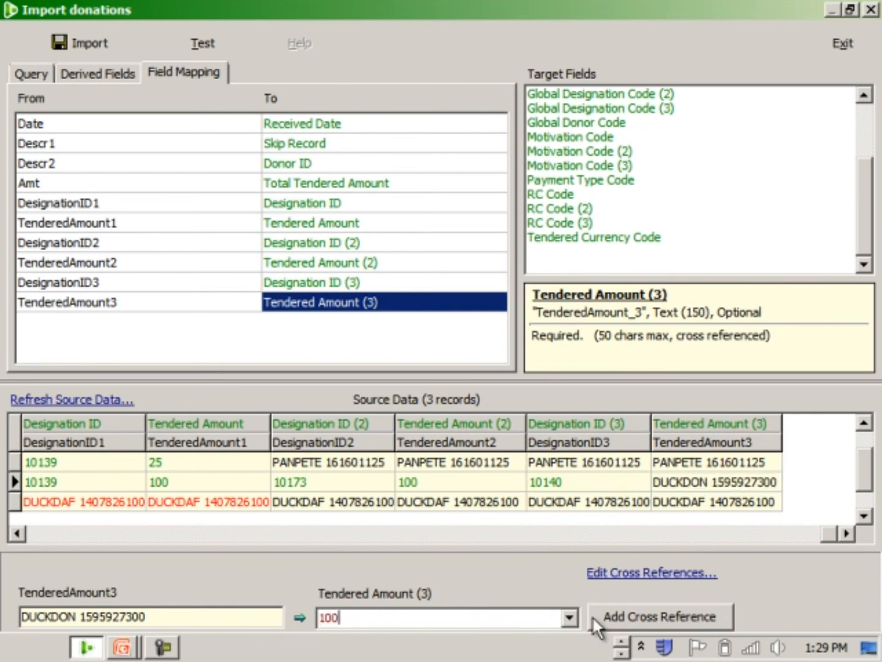
click(655, 612)
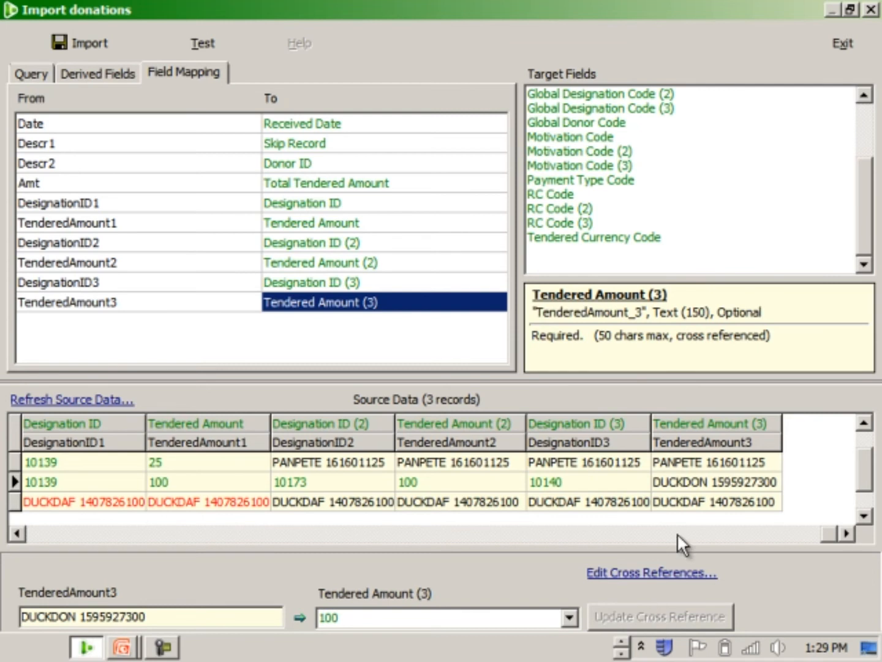
click(670, 479)
click(668, 502)
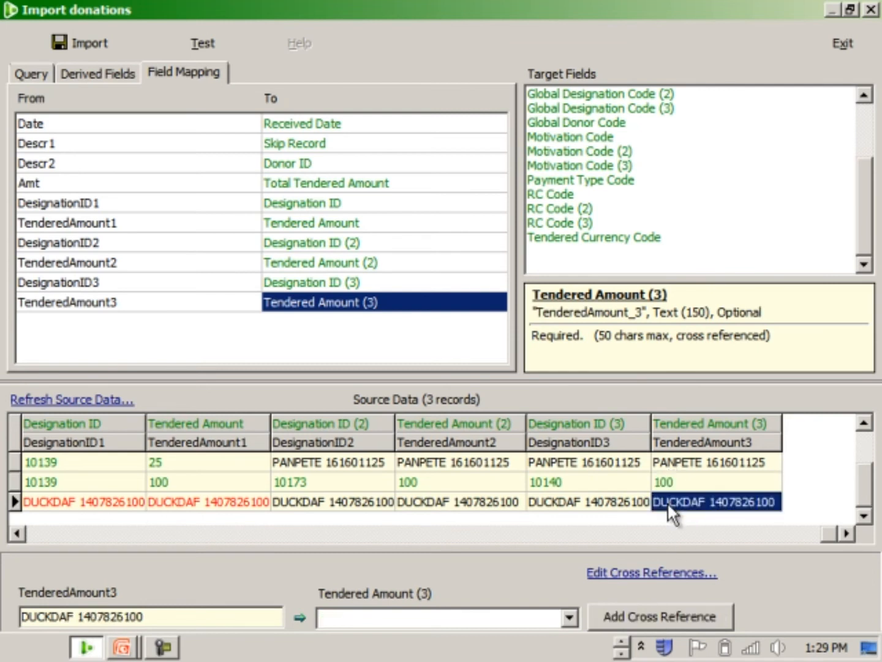
Step: Search the contacts for the third record's donor and cross-reference its Donor ID to the top-ranked match
click(17, 531)
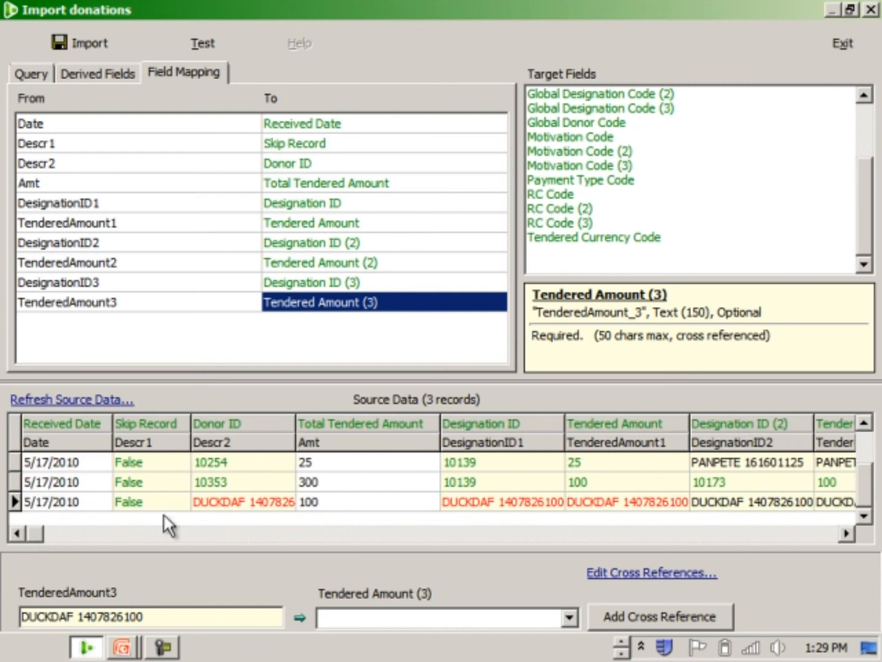
click(218, 501)
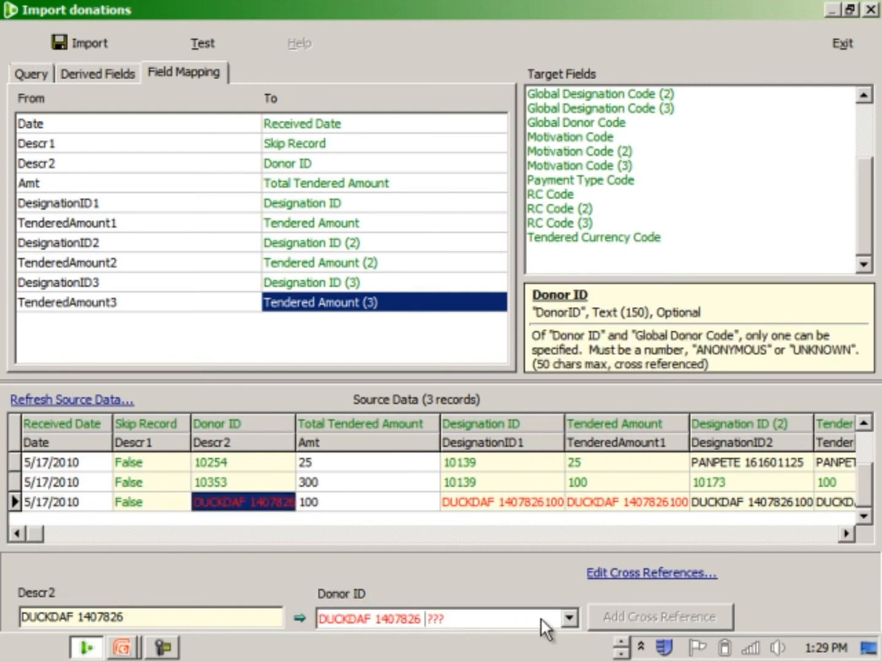
click(569, 618)
click(347, 541)
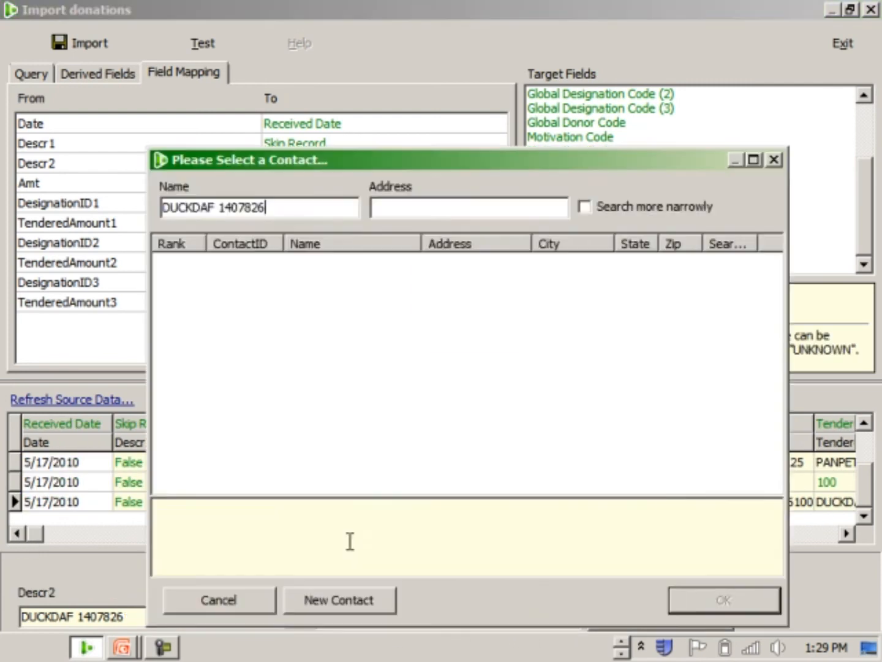
click(305, 263)
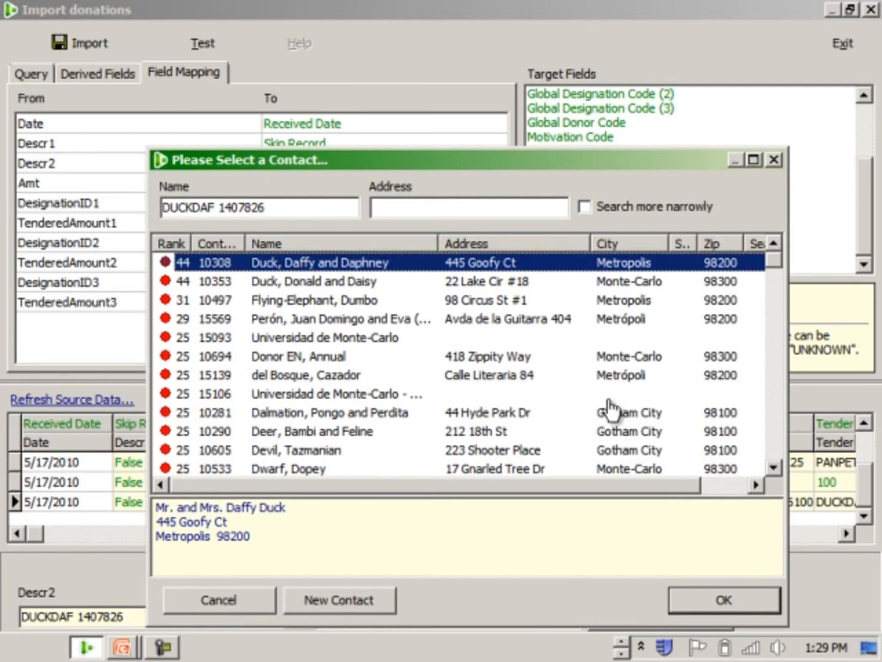
click(700, 603)
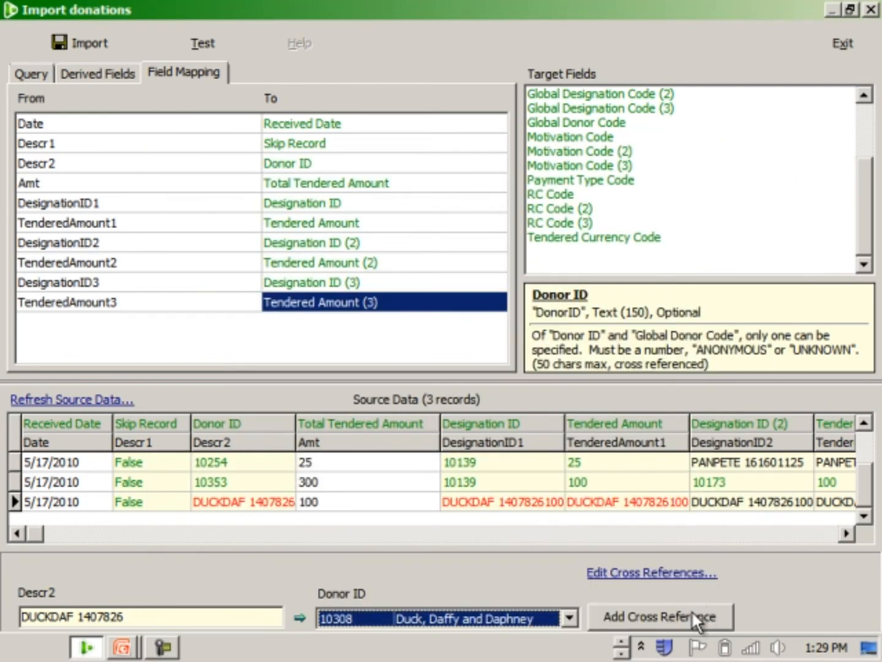
click(692, 611)
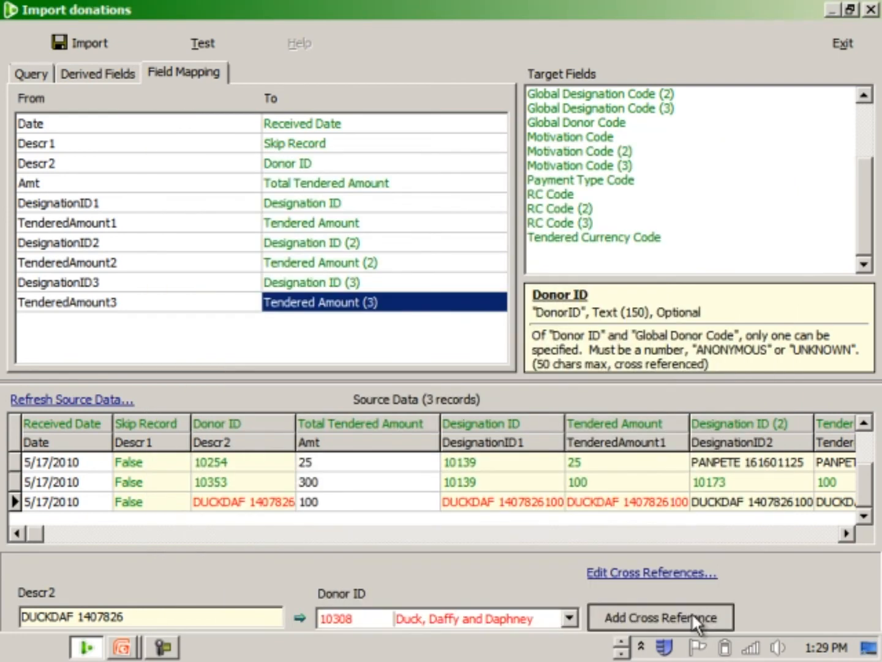
Step: Cross-reference the third record's Designation ID to the entry listed directly before Campus Ministry
click(492, 499)
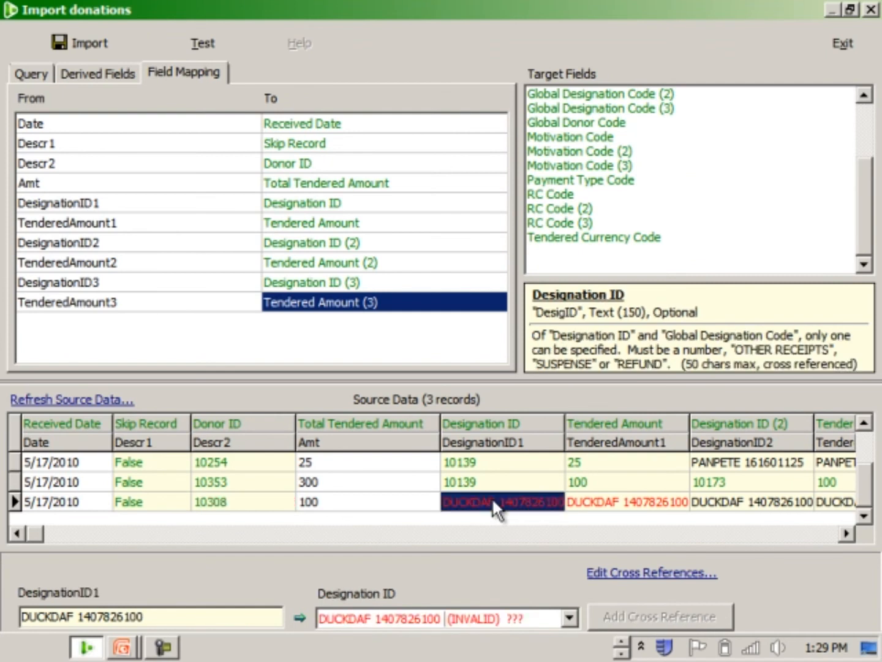
click(574, 615)
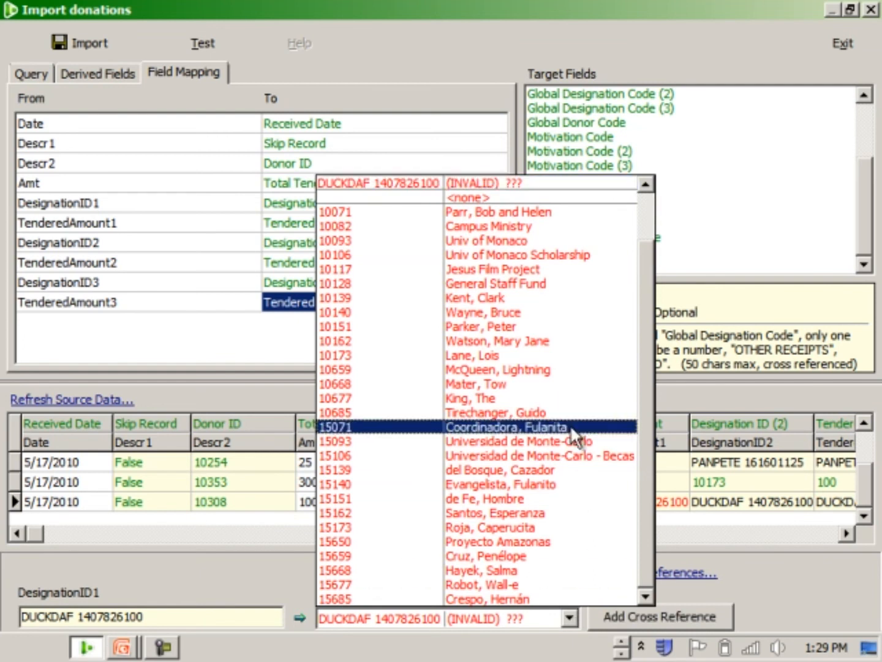
click(527, 209)
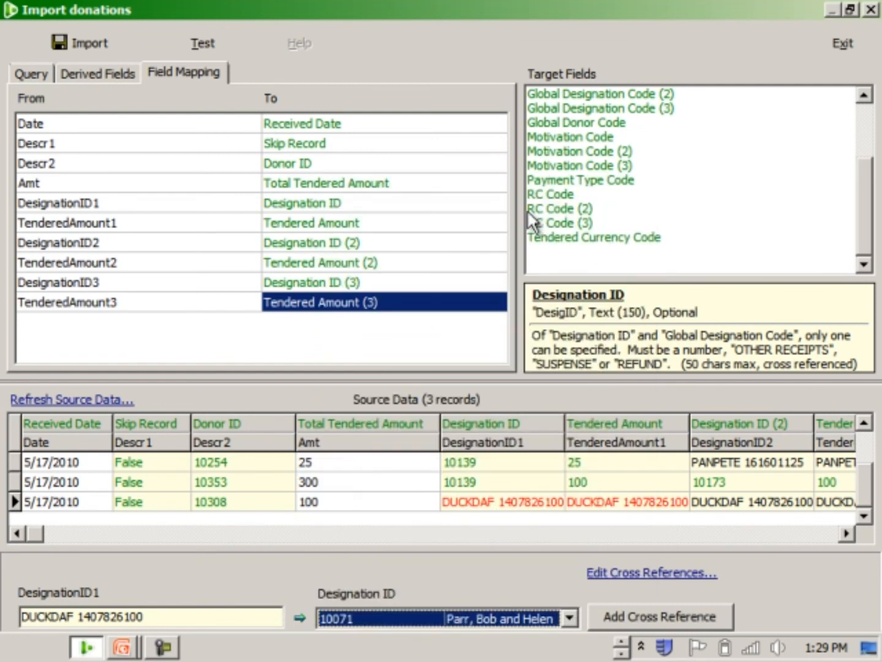
click(637, 616)
Step: Add a cross reference setting the third record's Tendered Amount to 75
click(631, 501)
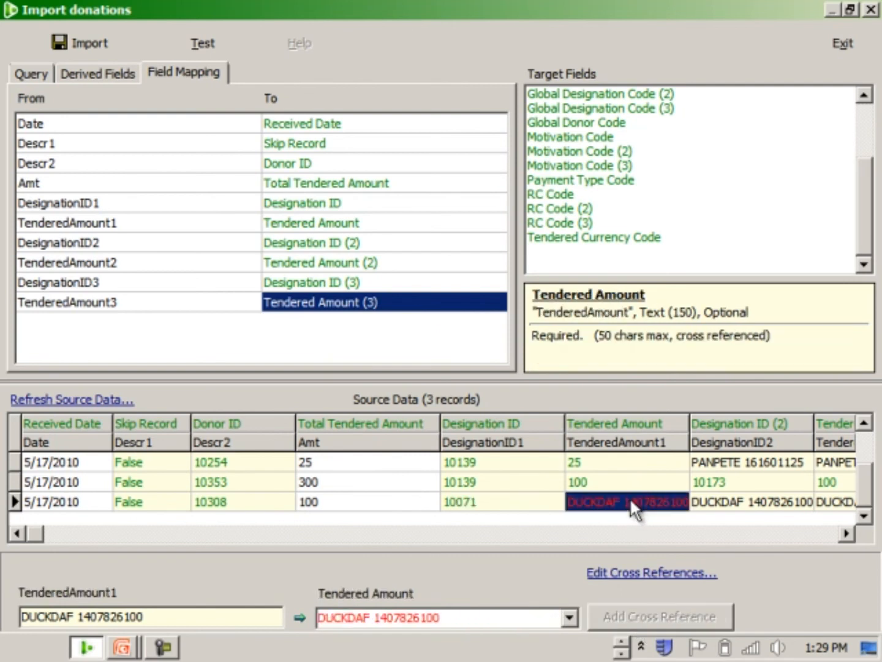
click(459, 615)
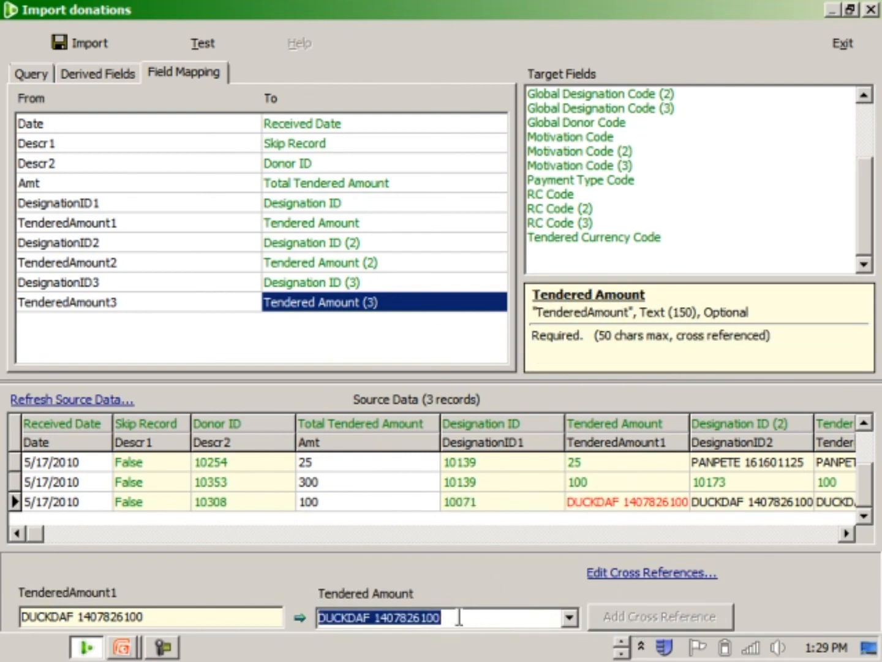
text(75)
click(603, 613)
Step: Cross-reference the third record's Designation ID (2) to the third individual listed after General Staff Fund
click(738, 500)
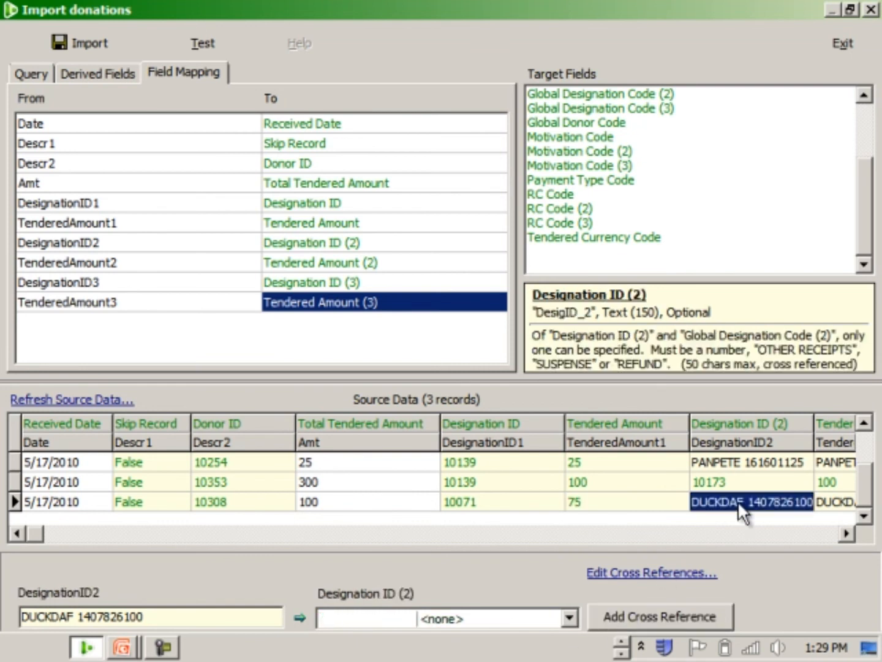
click(571, 617)
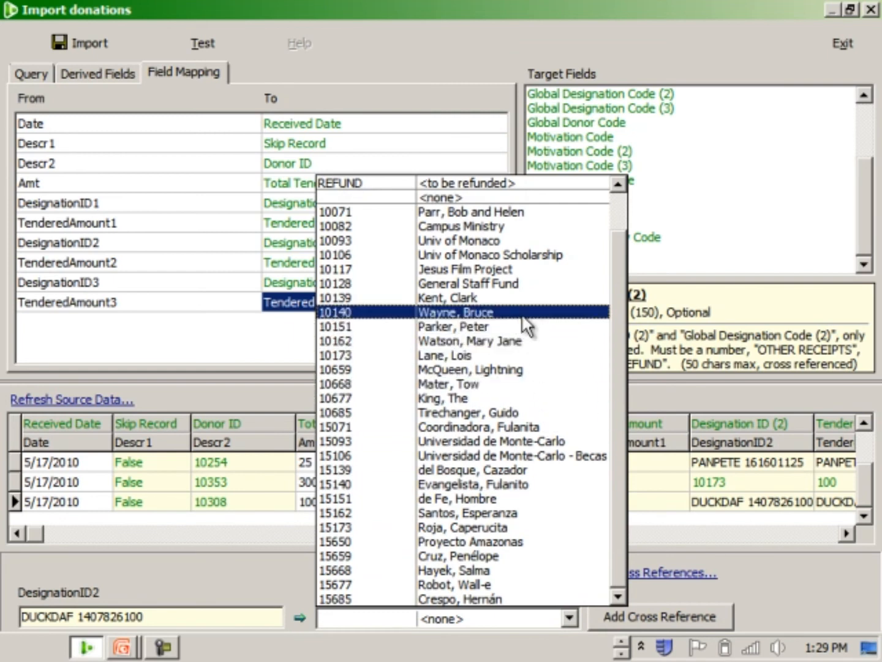
click(501, 324)
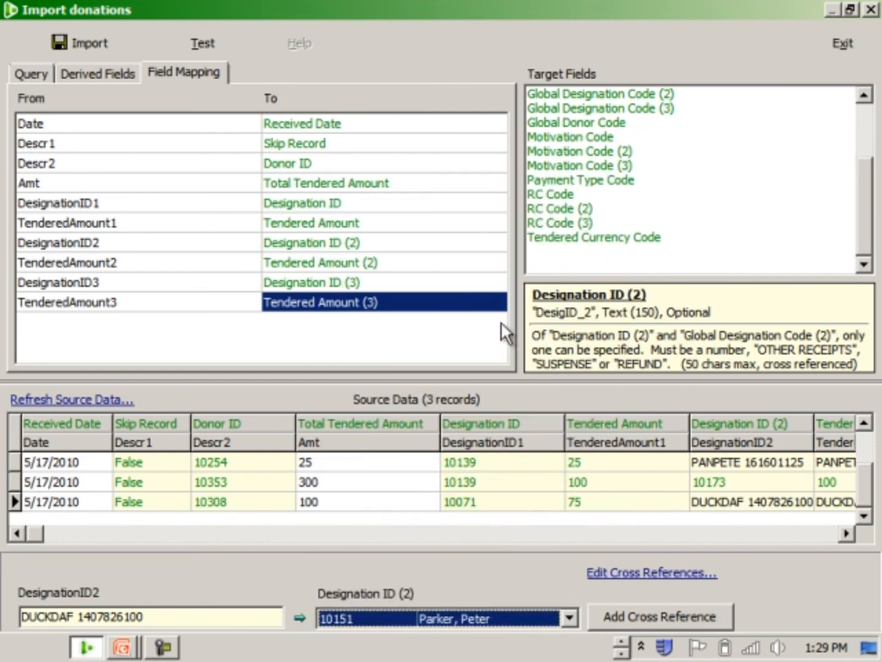
click(626, 614)
Step: Add a cross reference setting the third record's Tendered Amount (2) to 50
click(824, 498)
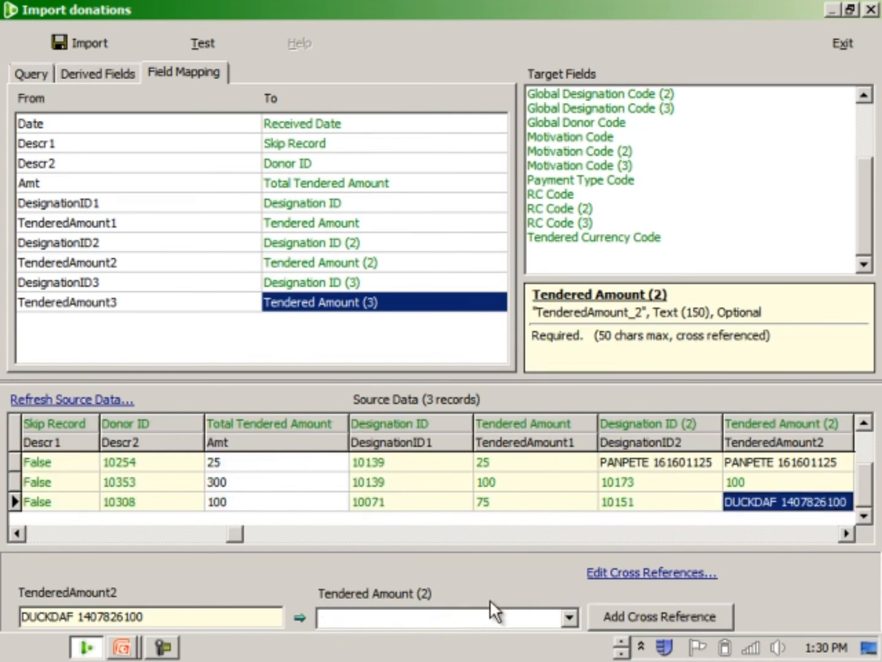
click(478, 623)
text(50)
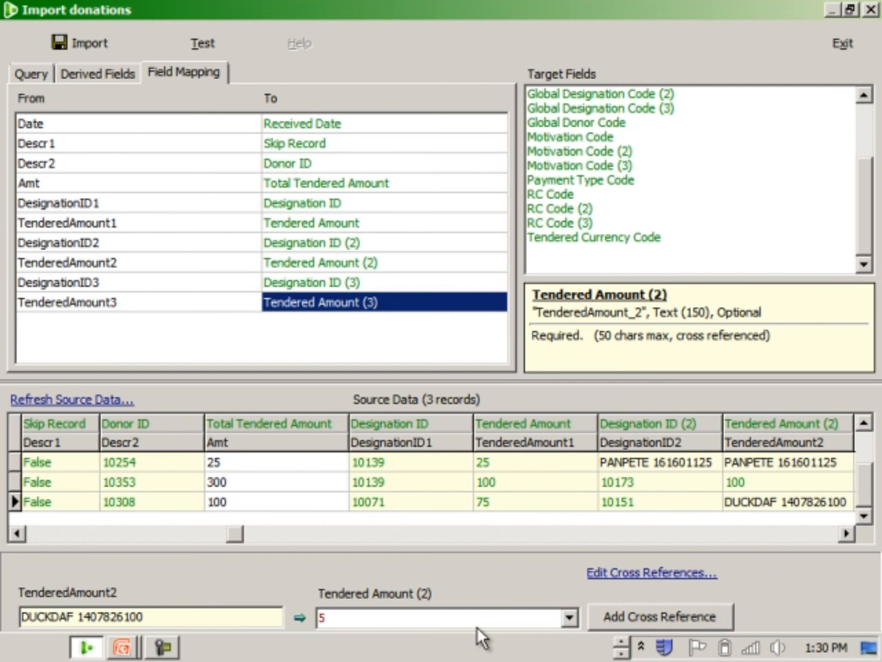
click(650, 616)
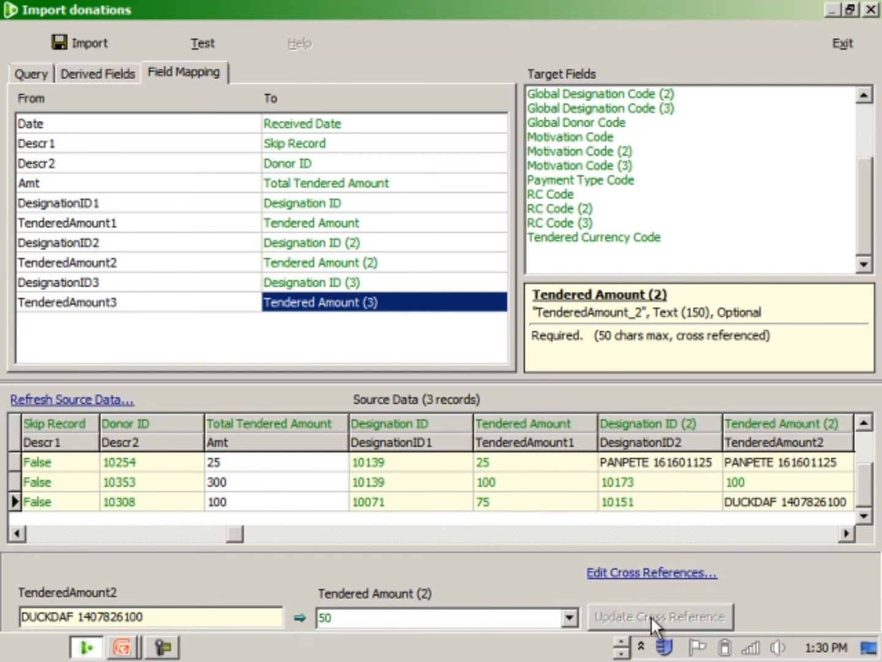
Step: Review the third record's remaining designation and amount columns and test the donation import
click(846, 533)
click(846, 533)
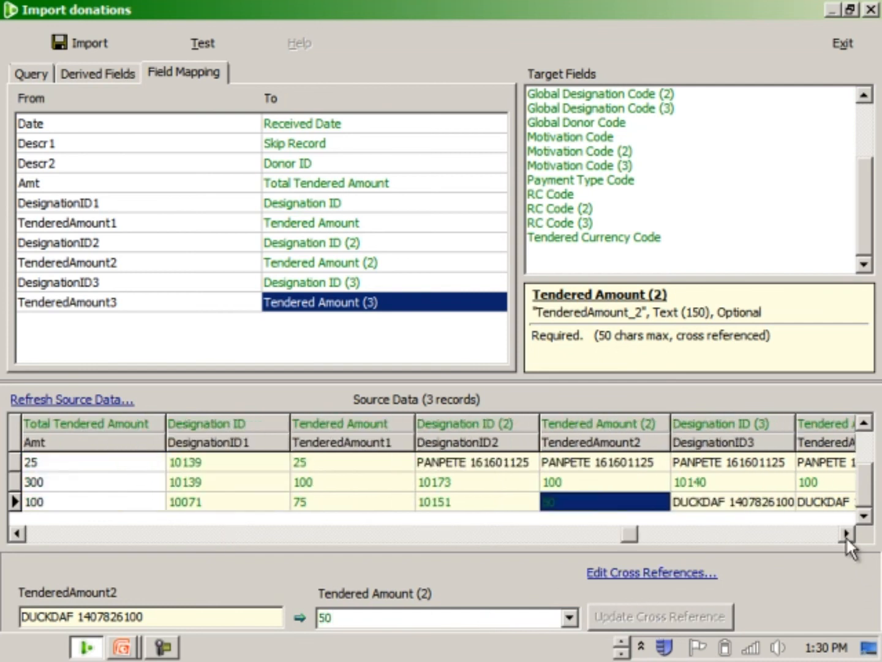
click(846, 533)
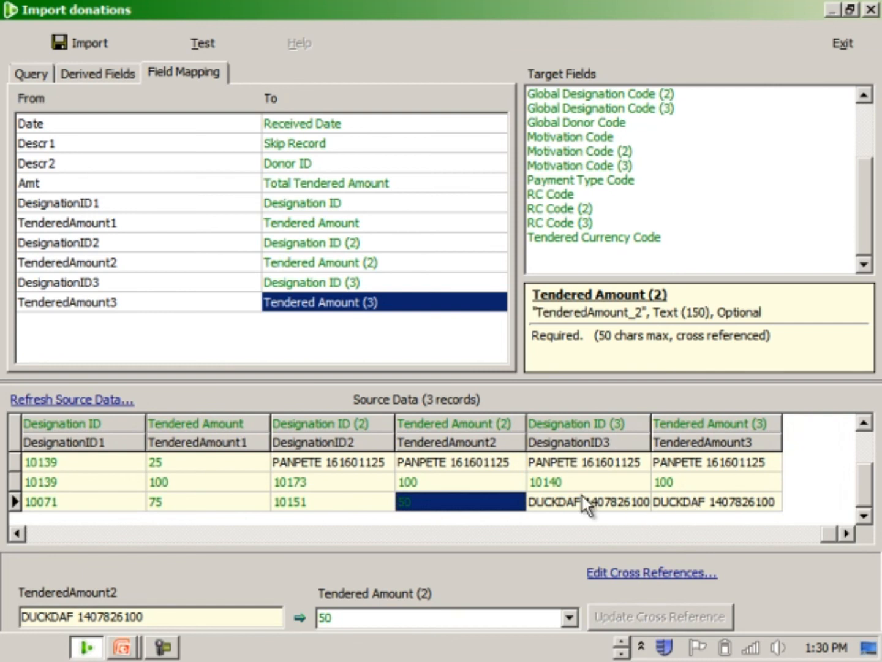
click(16, 532)
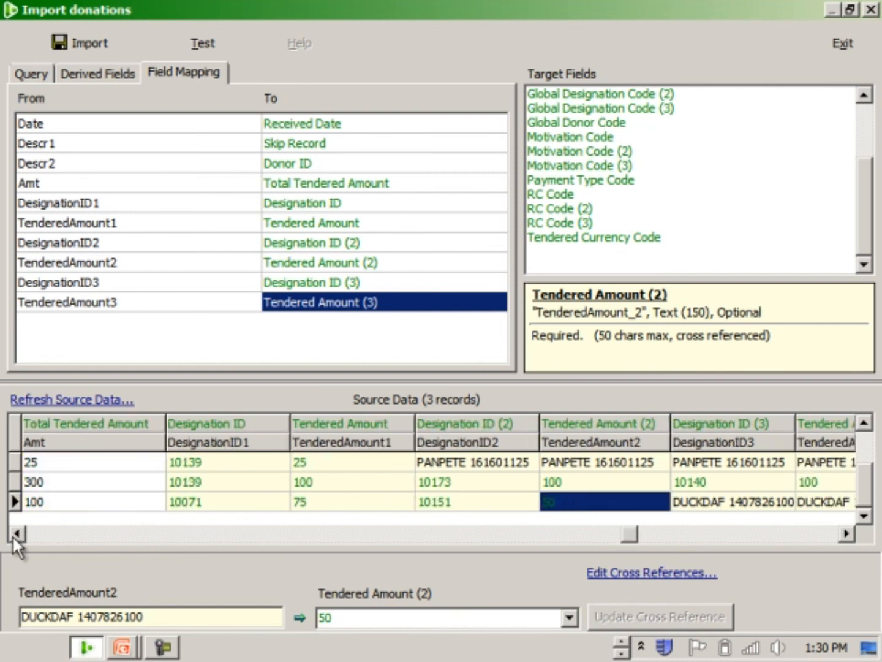
click(12, 535)
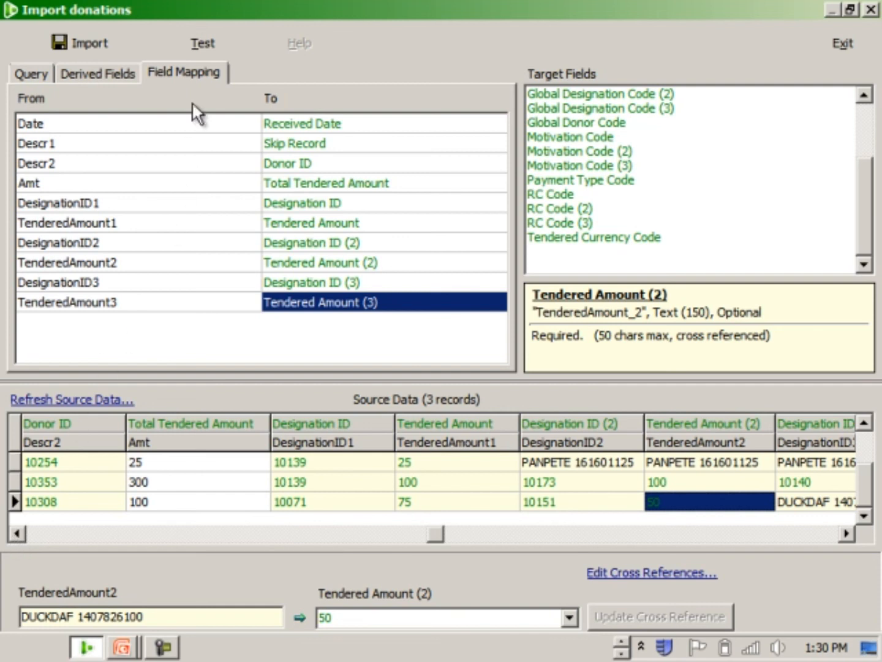
click(201, 44)
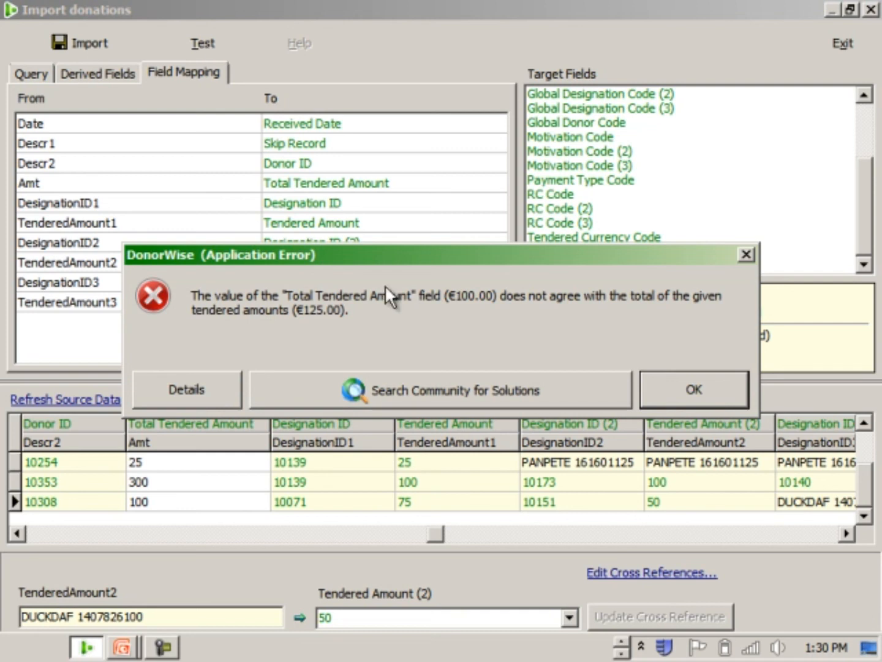
click(670, 394)
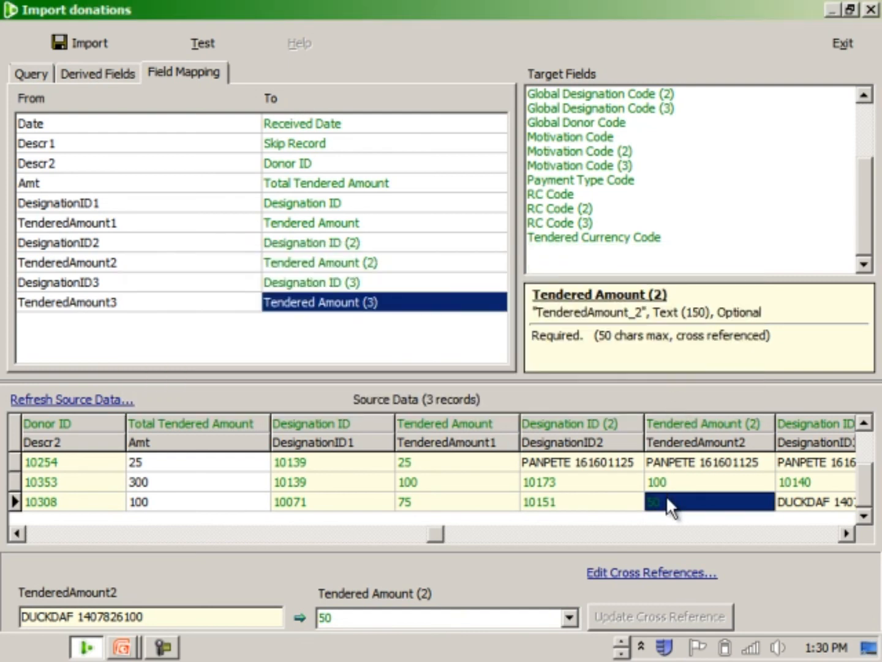
Step: Update the cross reference for the third record's Tendered Amount (2) to 25
click(345, 612)
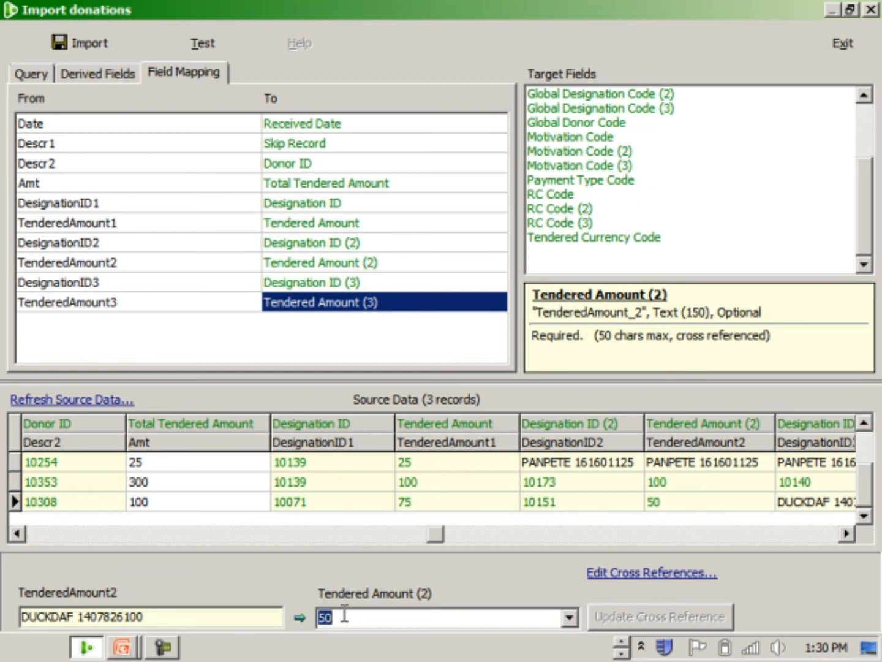
text(25)
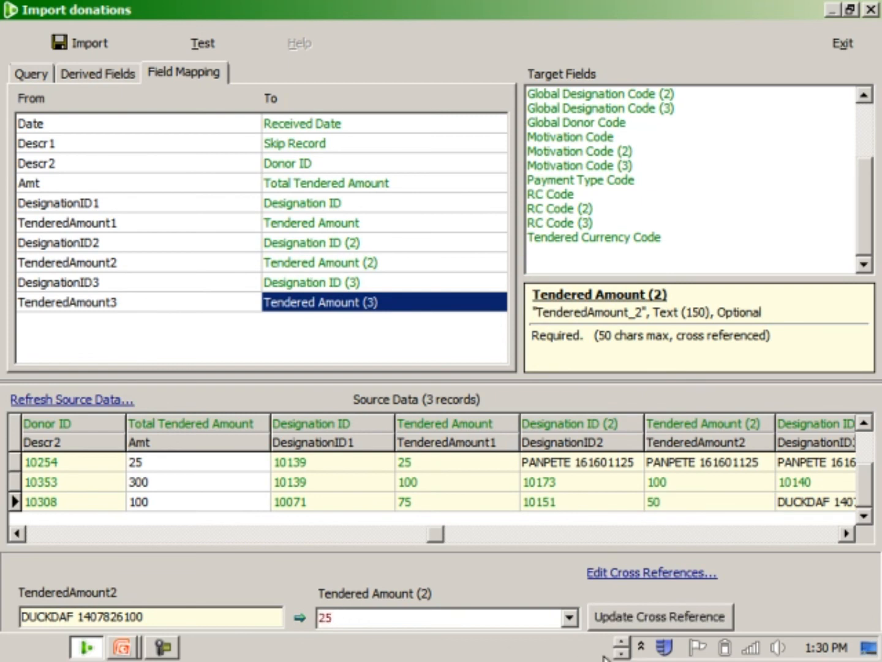
click(650, 615)
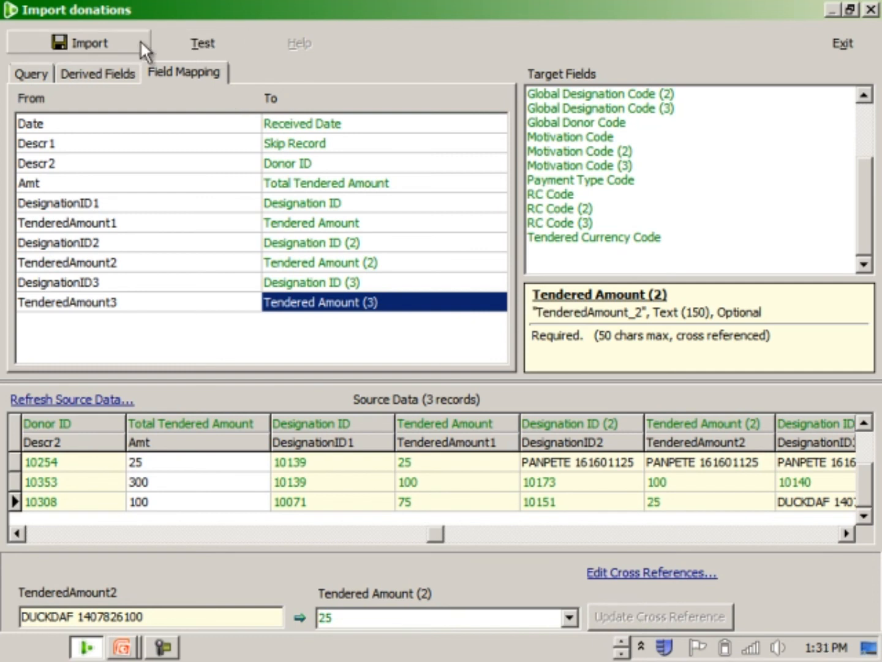
Step: Import the donations as the Import Batch Sample batch, accepting the payment type totals, and close the resulting batch
click(123, 41)
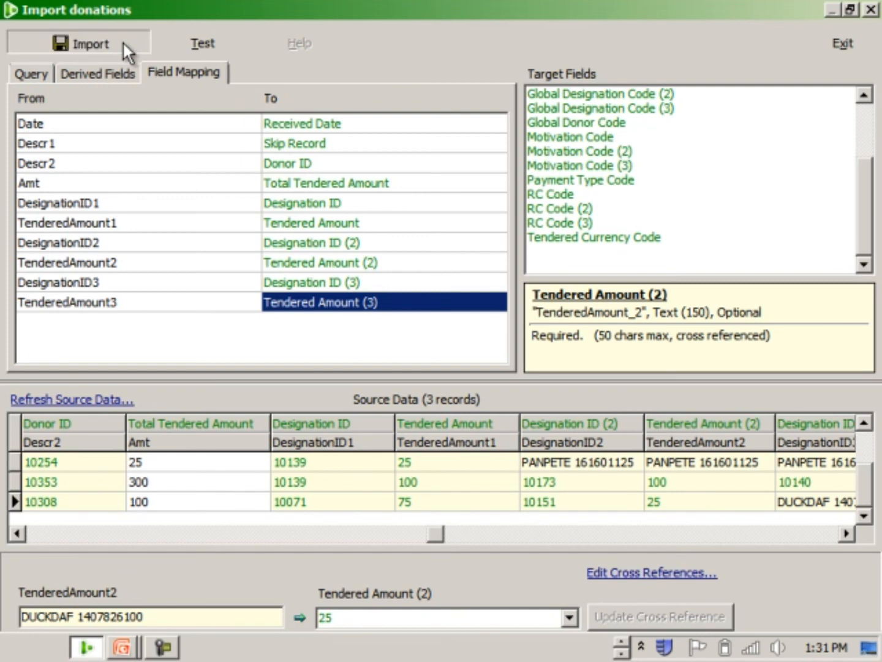
click(120, 40)
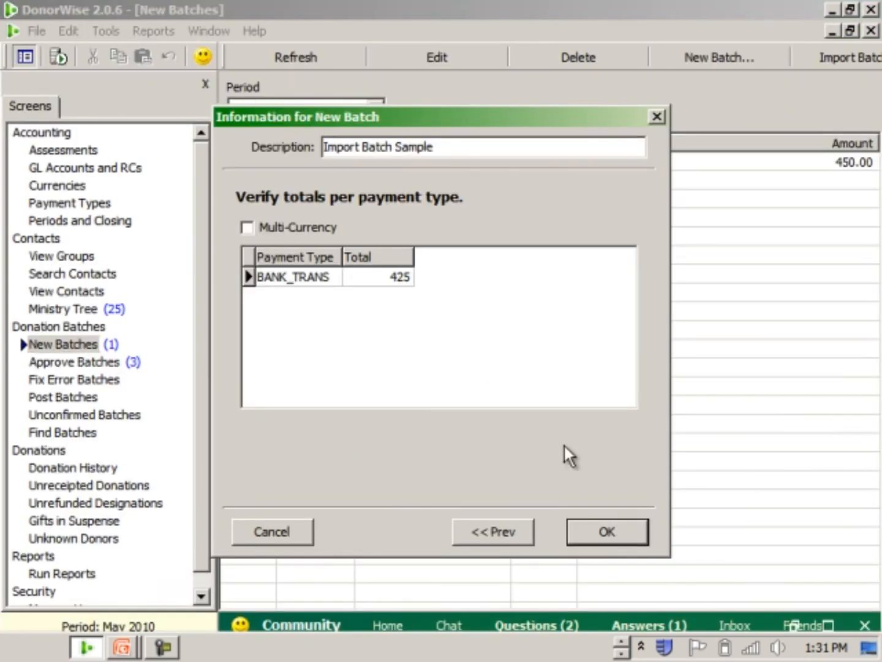
click(620, 531)
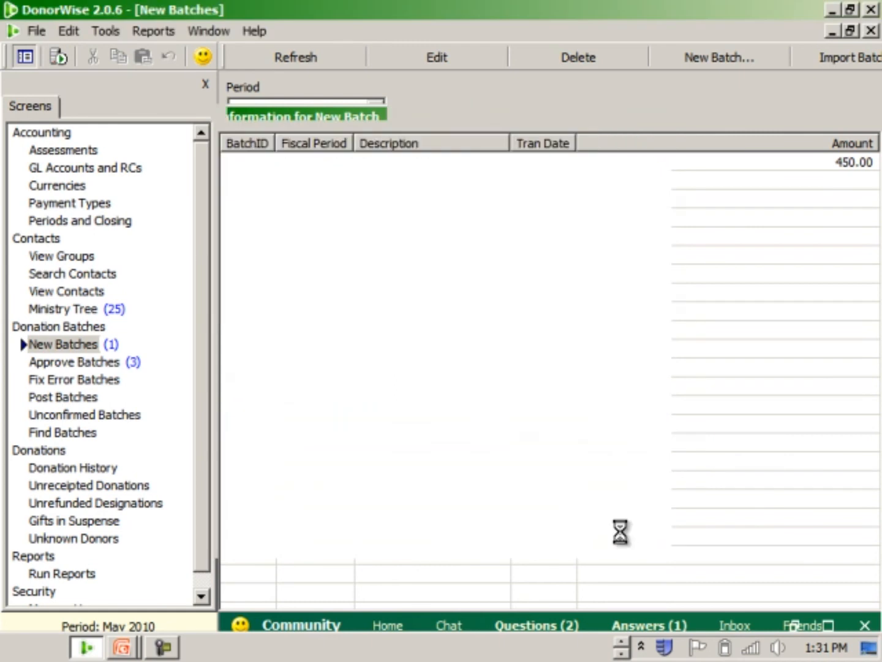
click(879, 39)
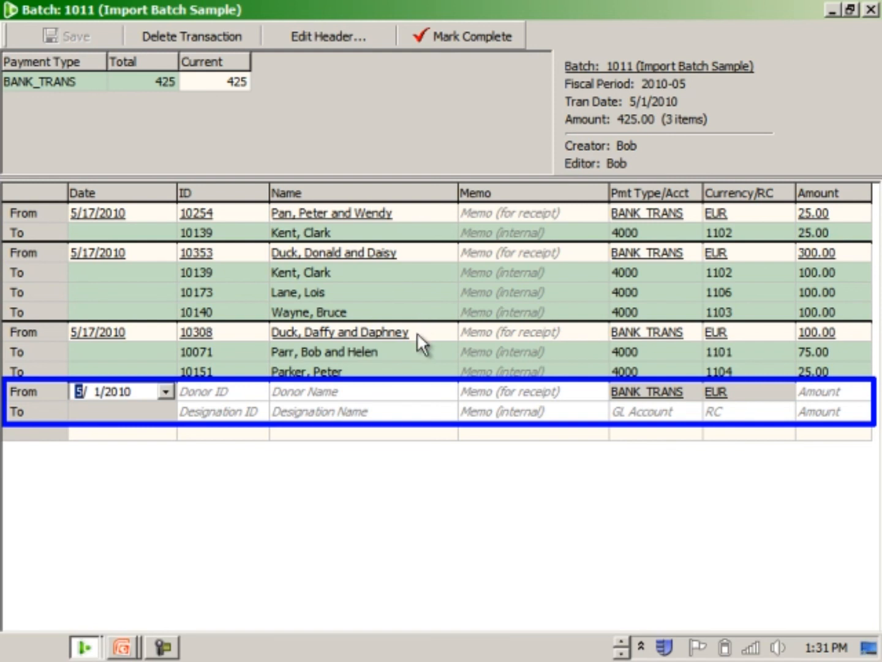
click(871, 10)
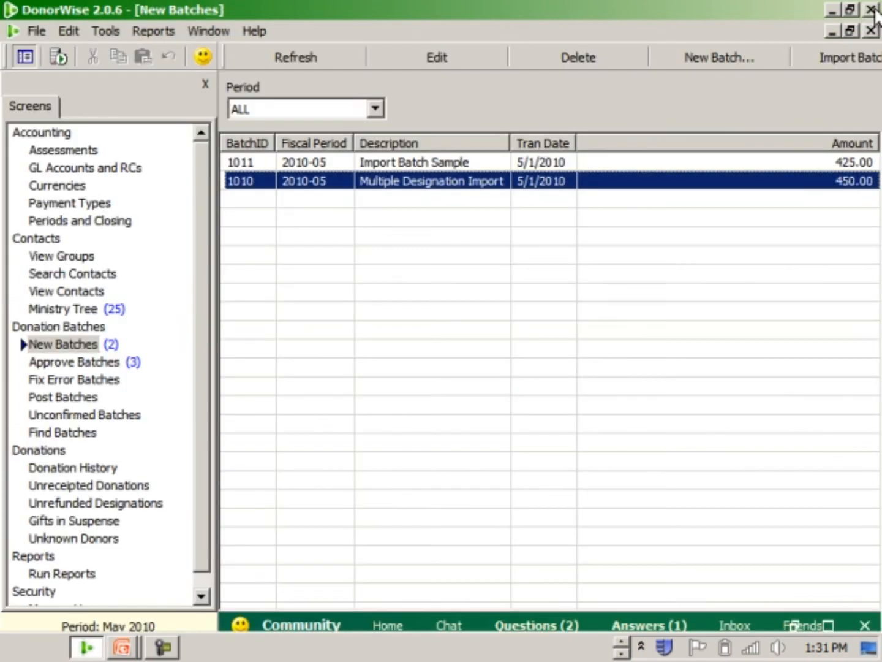
Step: Open Bank Import Multi-Desig.csv from the desktop in Excel and set the third donation's amount in cell D4 to 125
key(alt+Tab)
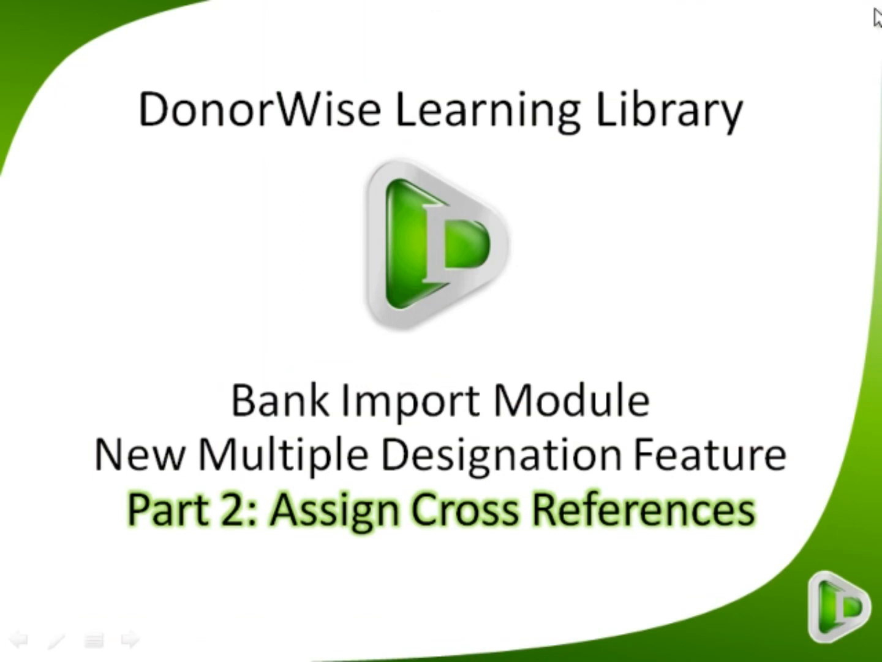
key(Escape)
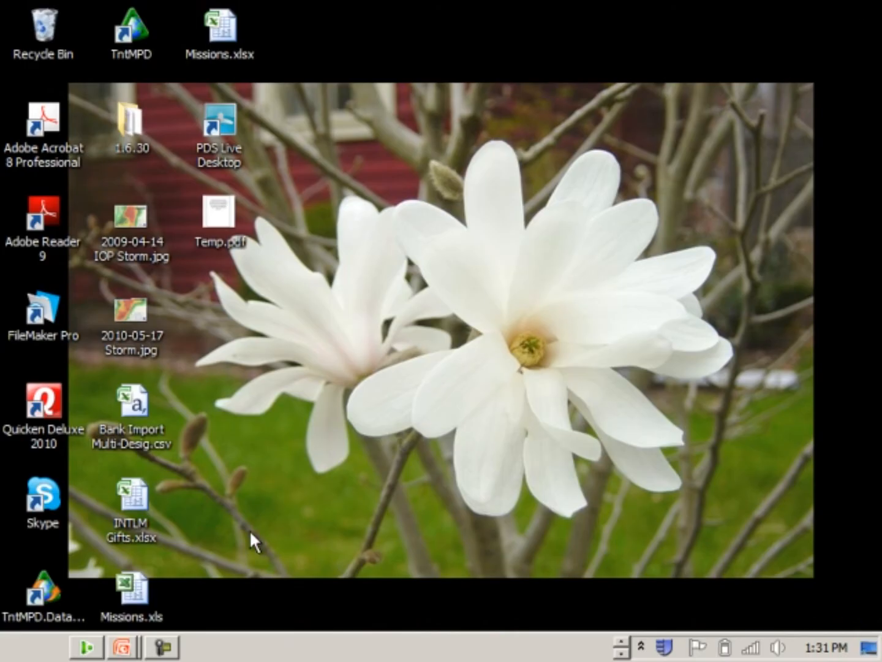
double_click(124, 402)
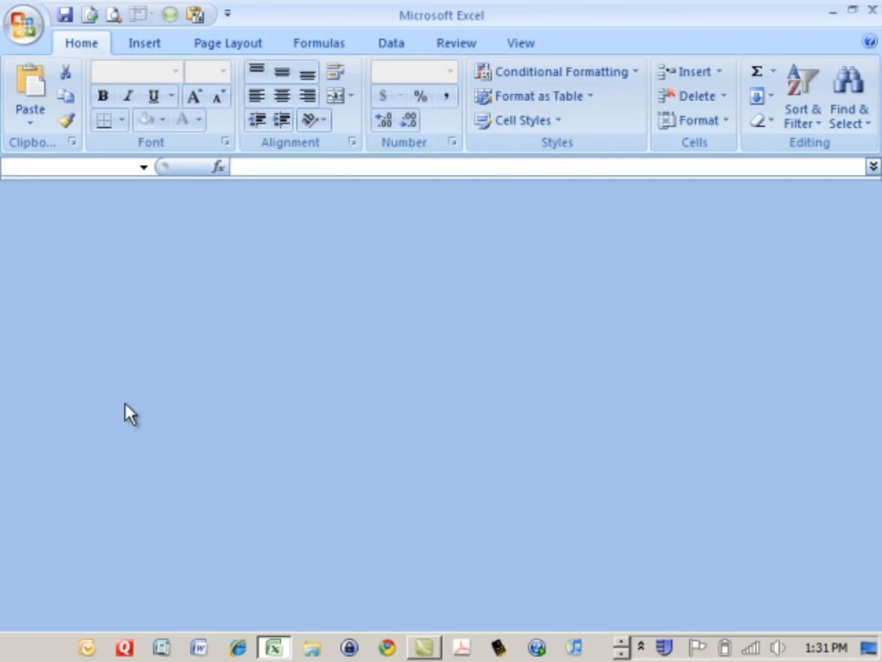
click(260, 256)
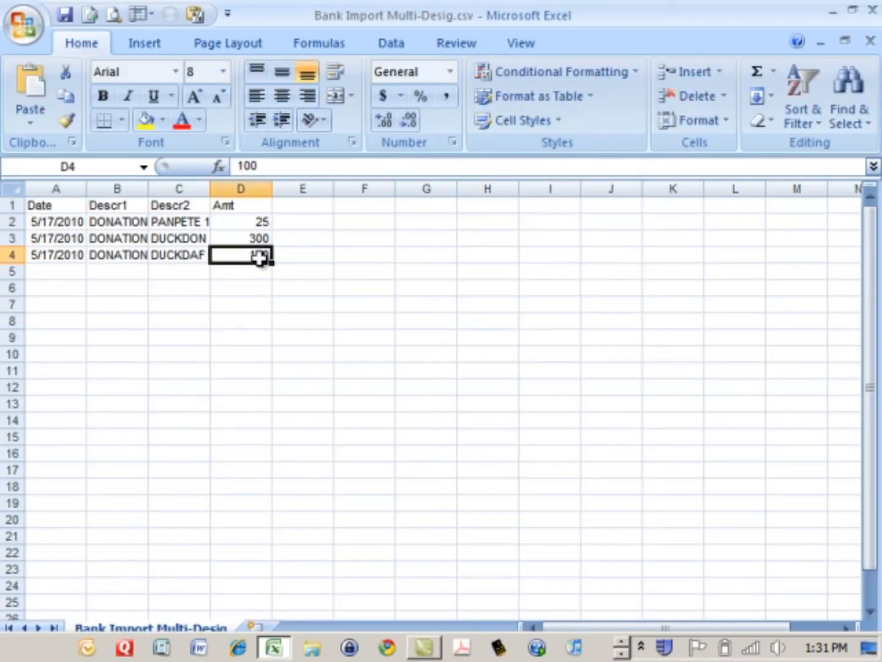
text(125)
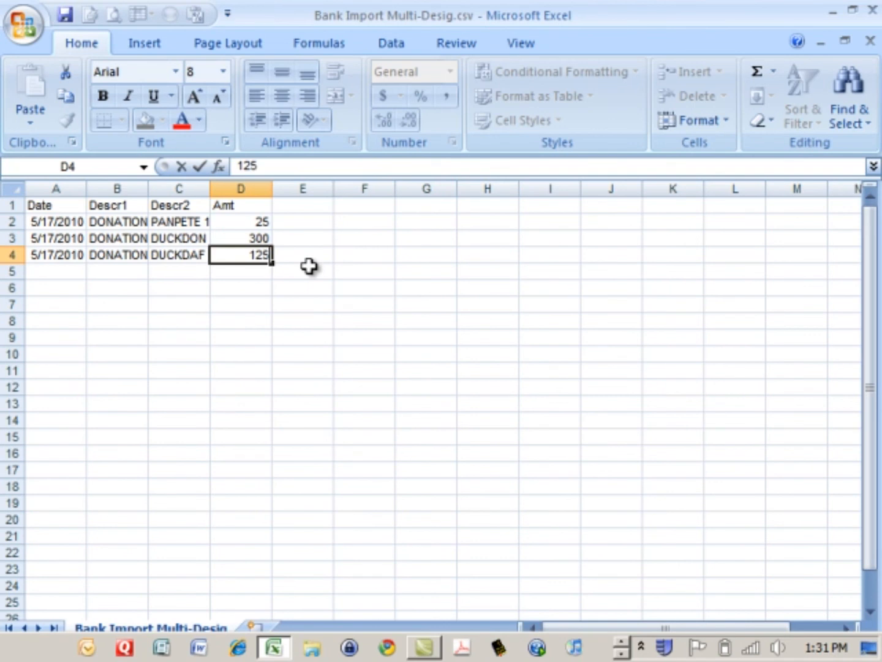
key(Return)
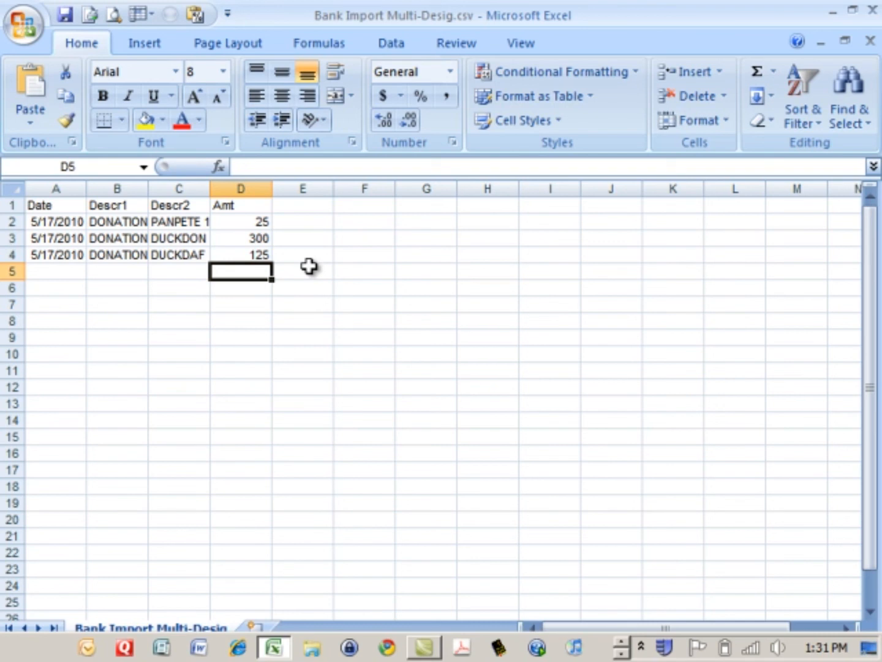
Step: Save the donation file, keeping its CSV format, and close it without saving again
key(ctrl+s)
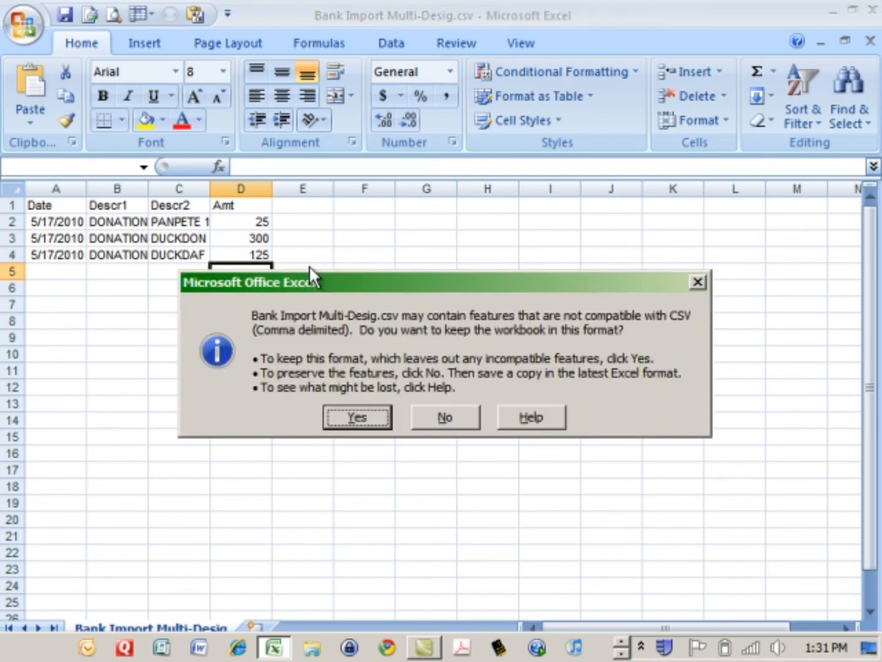
key(Return)
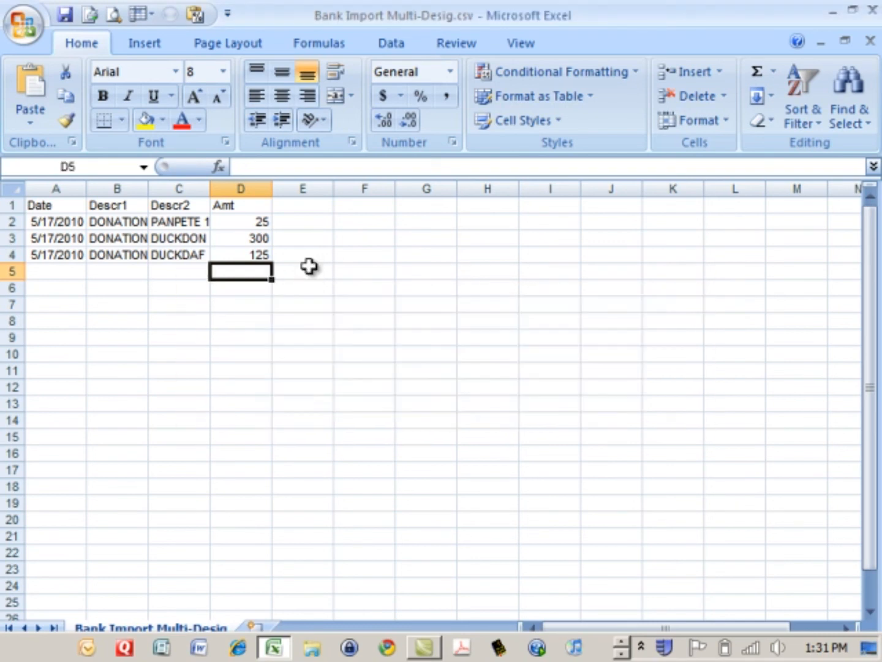
key(ctrl+w)
key(n)
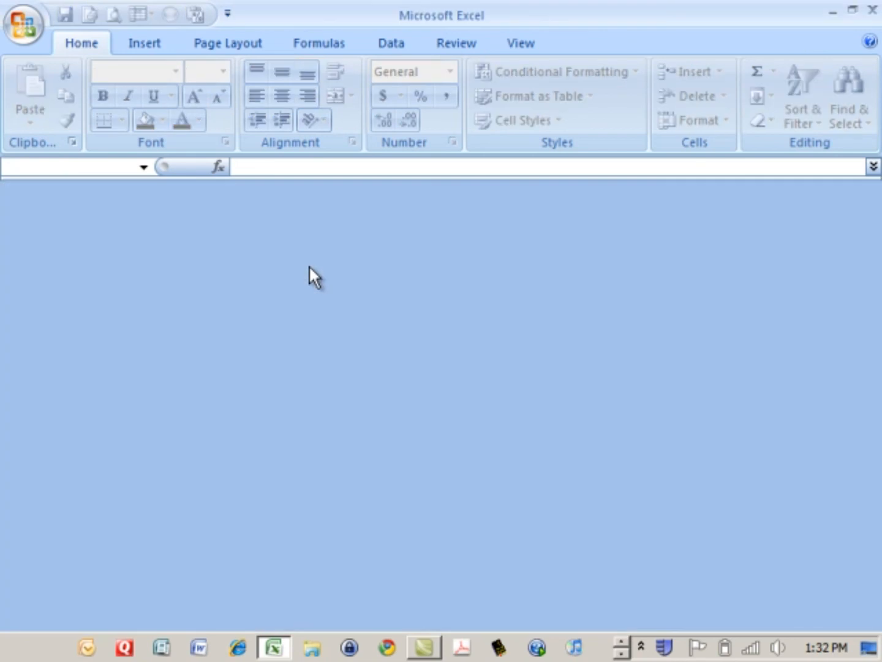
Step: Switch back to DonorWise and start a new batch import with the description Import Test 2
key(alt+Tab)
key(alt+Tab)
key(alt+Tab)
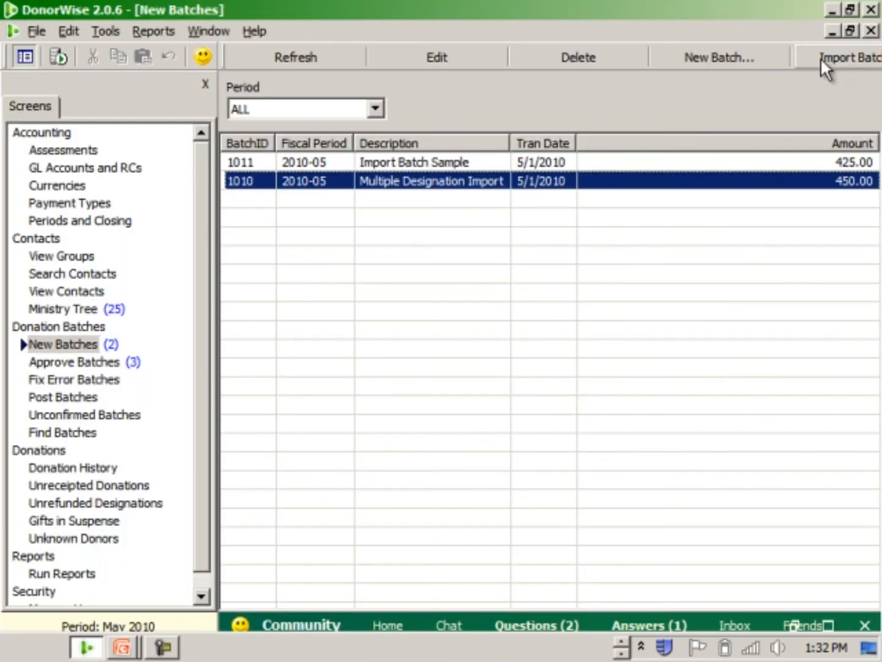
click(828, 66)
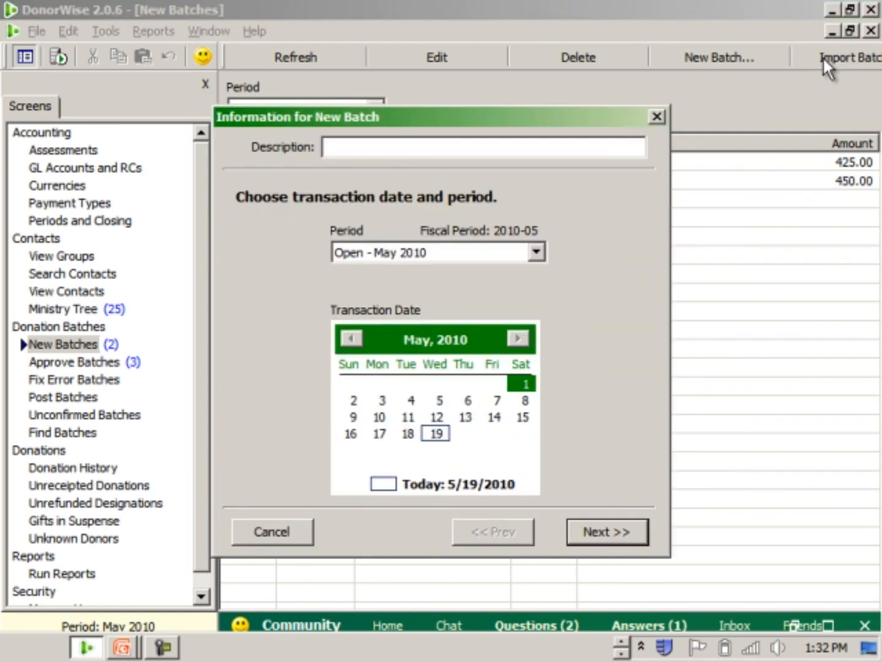
text(Import Test 2)
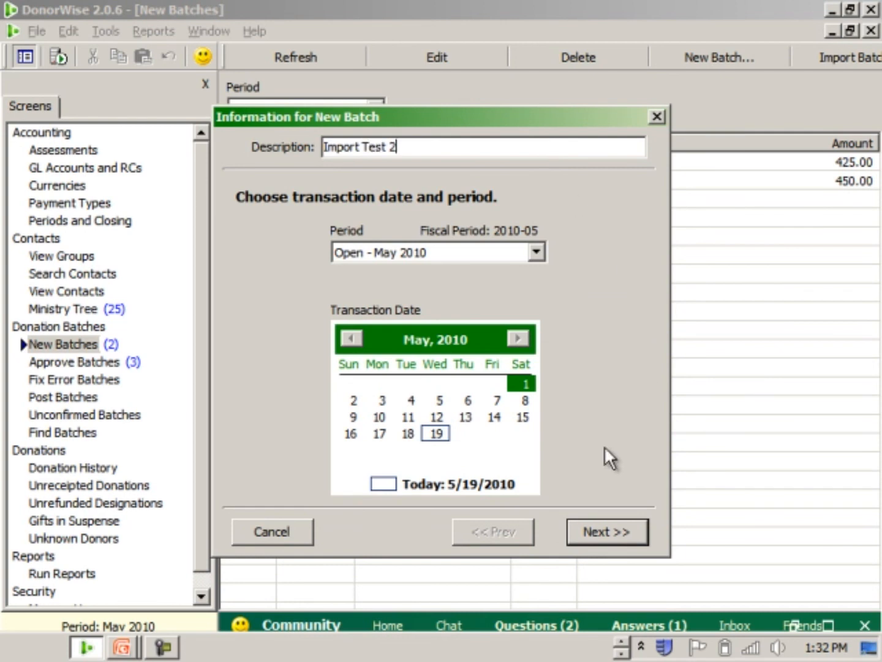
Step: Keep the batch's period and transaction date and choose the Bank Import Multi-Desig CSV file as the import source
click(605, 532)
click(593, 478)
double_click(394, 323)
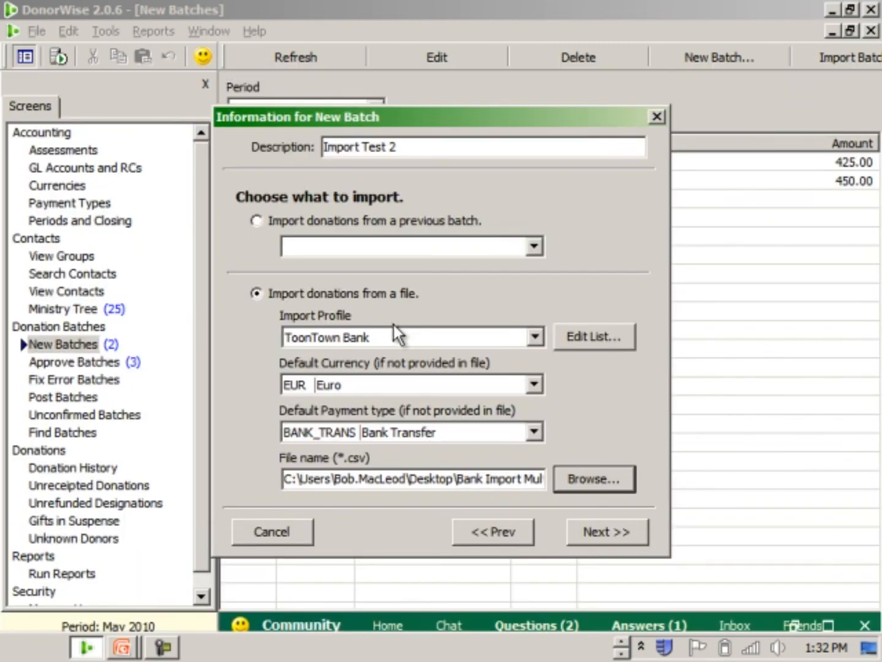
Step: Continue to the import mapping, maximize it, and cross-reference the third record's invalid Designation ID to designation 10071
click(603, 529)
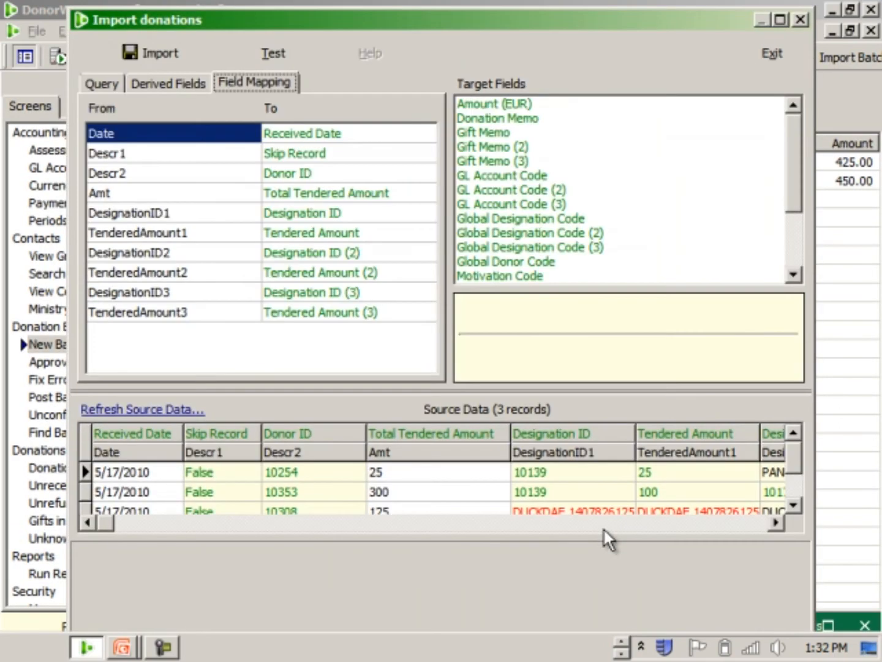
click(782, 20)
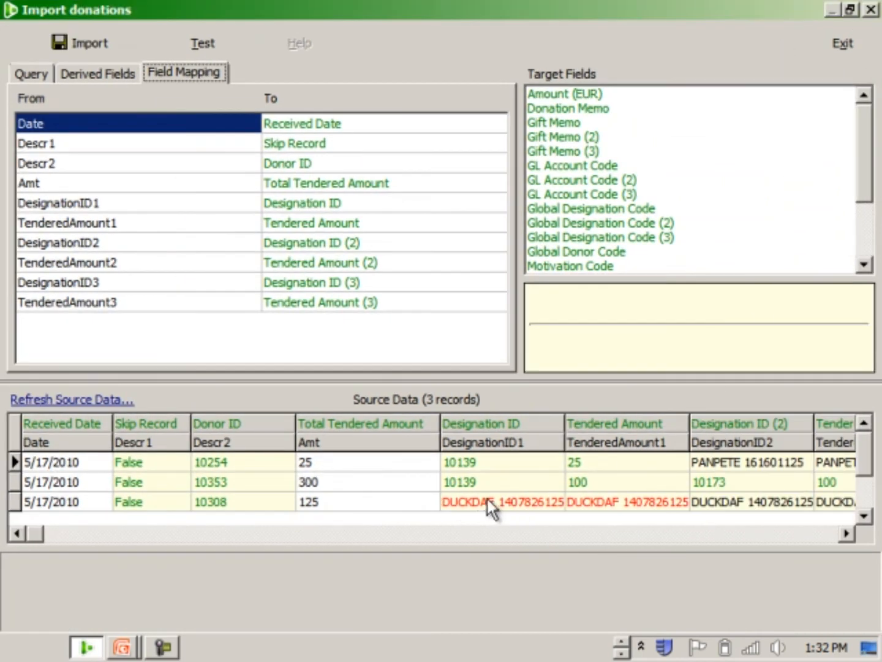
click(521, 498)
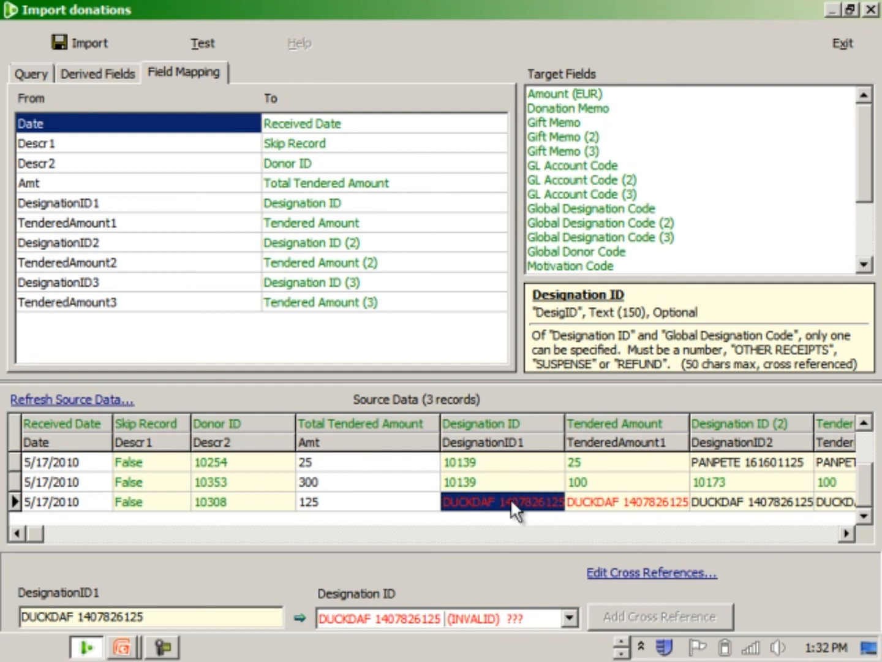
click(568, 617)
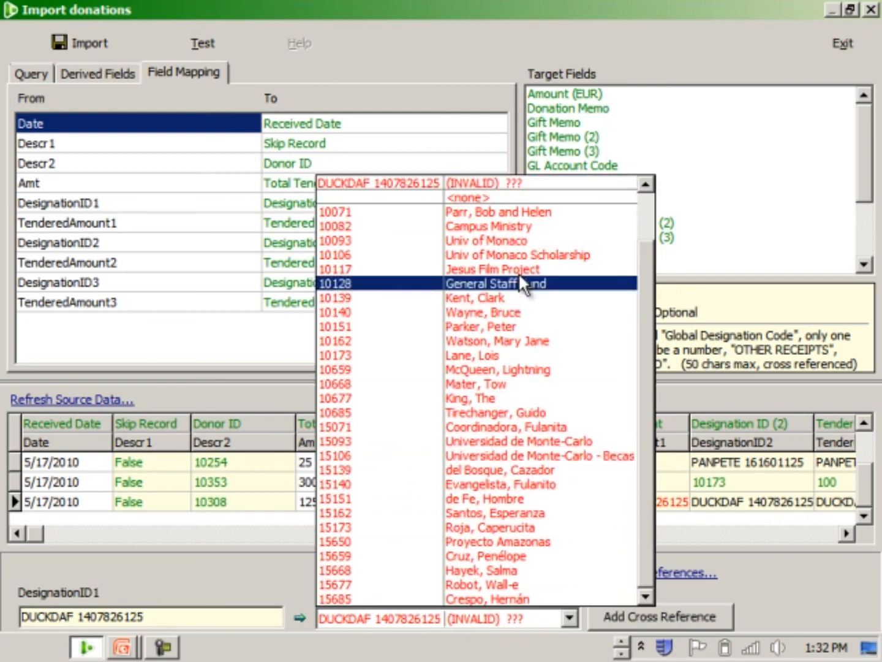
click(510, 212)
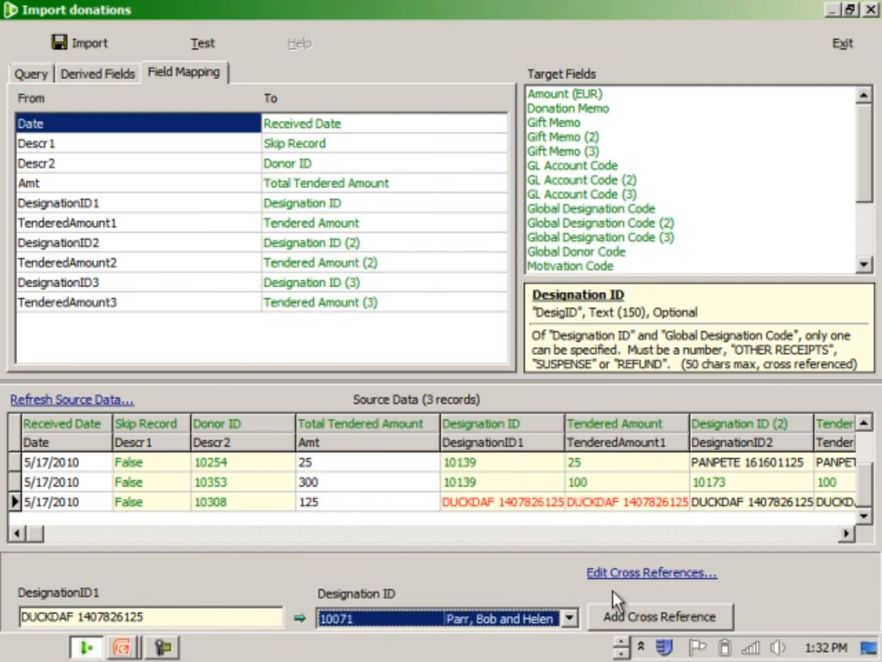
click(621, 613)
Step: Add a cross reference that sets the third record's first Tendered Amount to 75
click(596, 498)
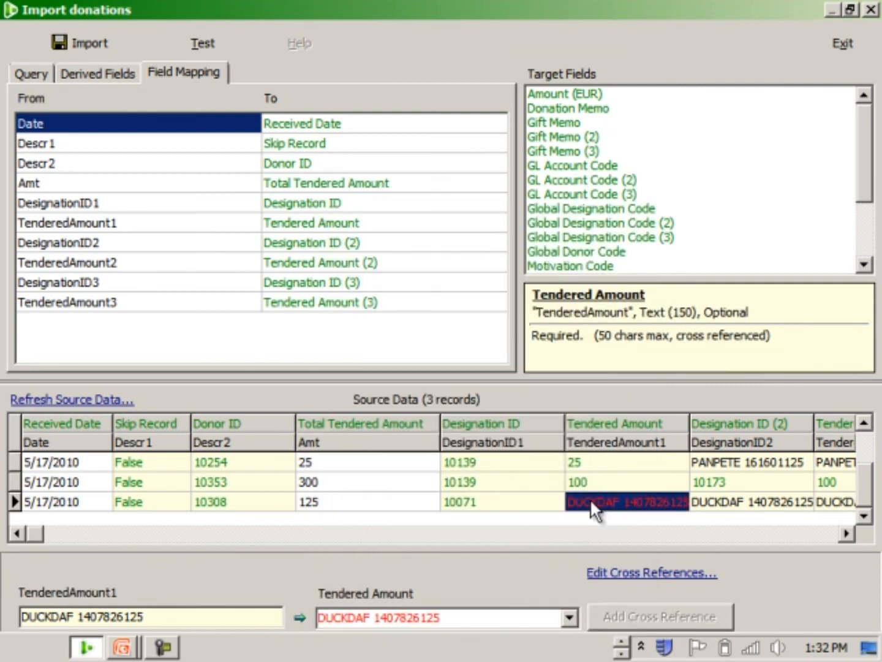
click(455, 617)
text(75)
click(714, 614)
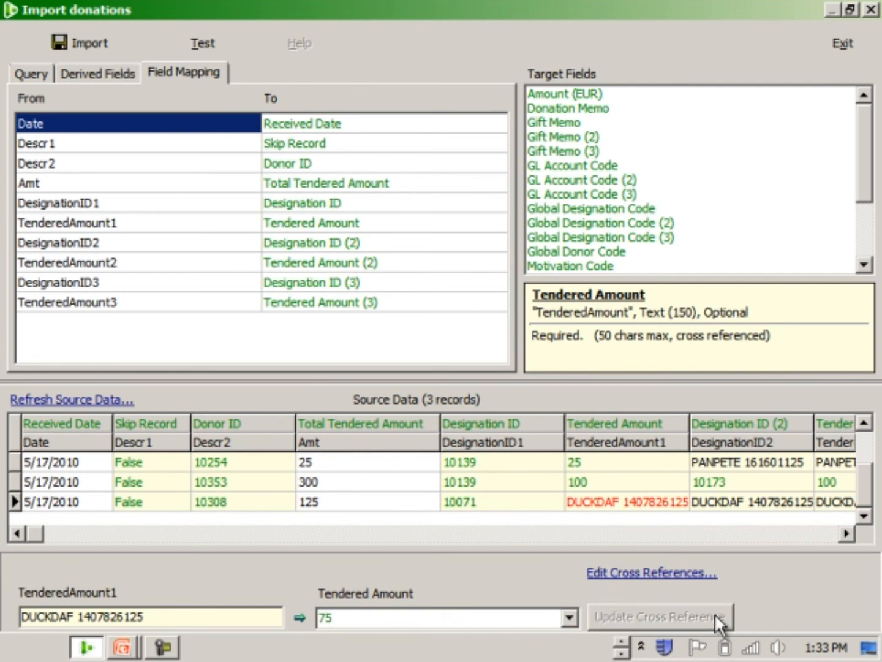
Step: Cross-reference the third record's Designation ID (2) to designation 10151
click(739, 500)
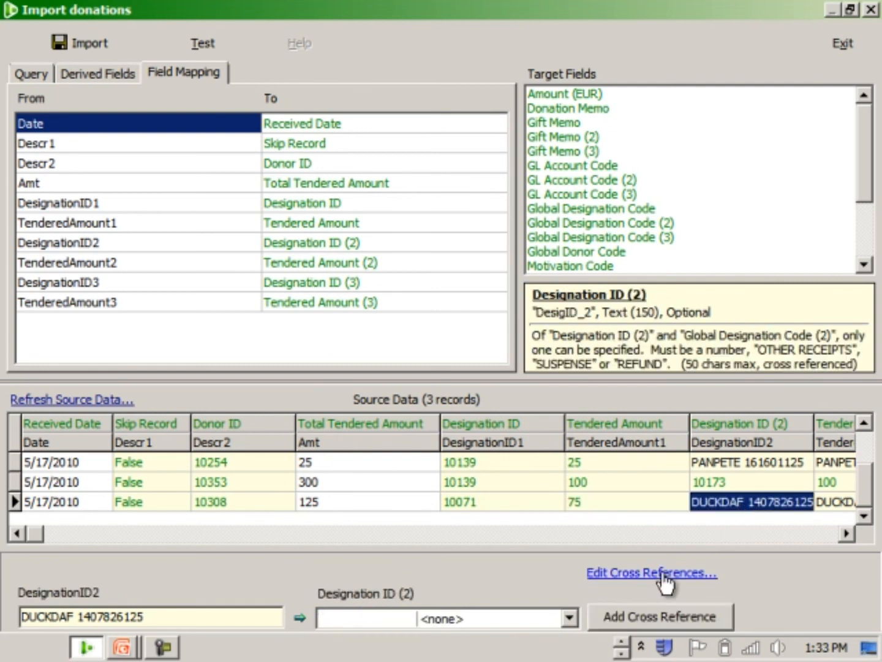
click(569, 617)
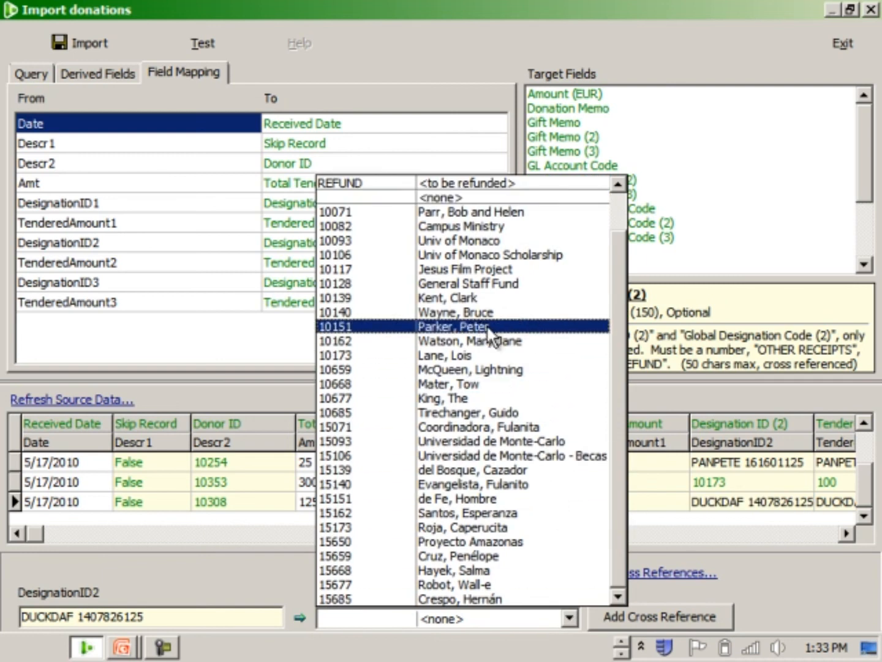
click(479, 322)
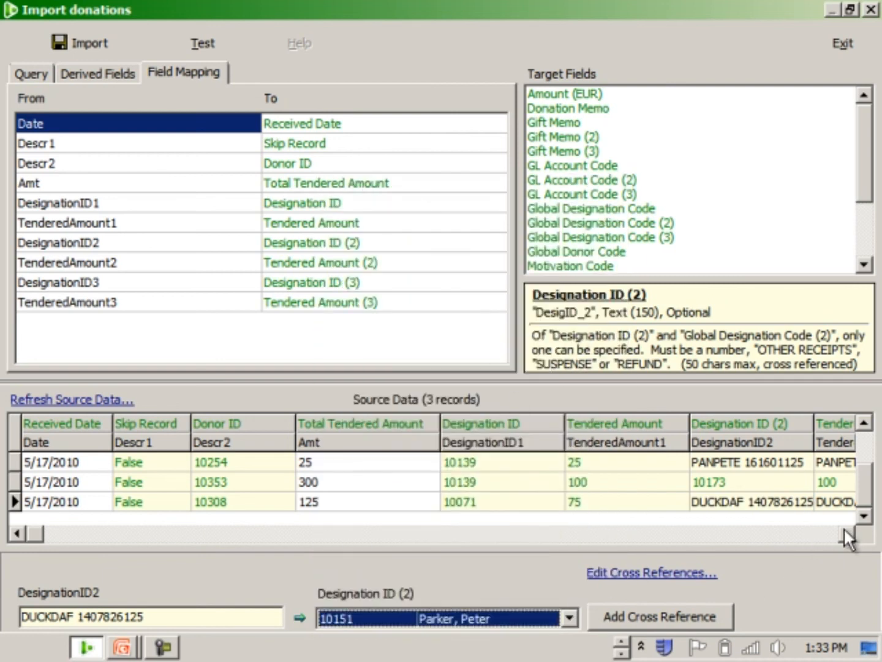
click(694, 623)
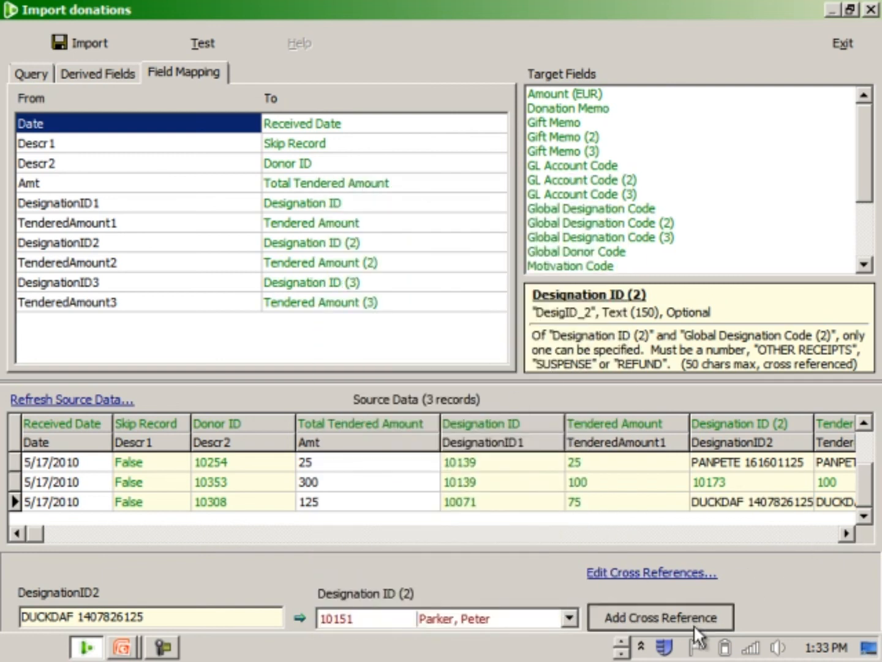
Step: Add a cross reference that sets the third record's Tendered Amount (2) to 50
click(845, 530)
click(764, 502)
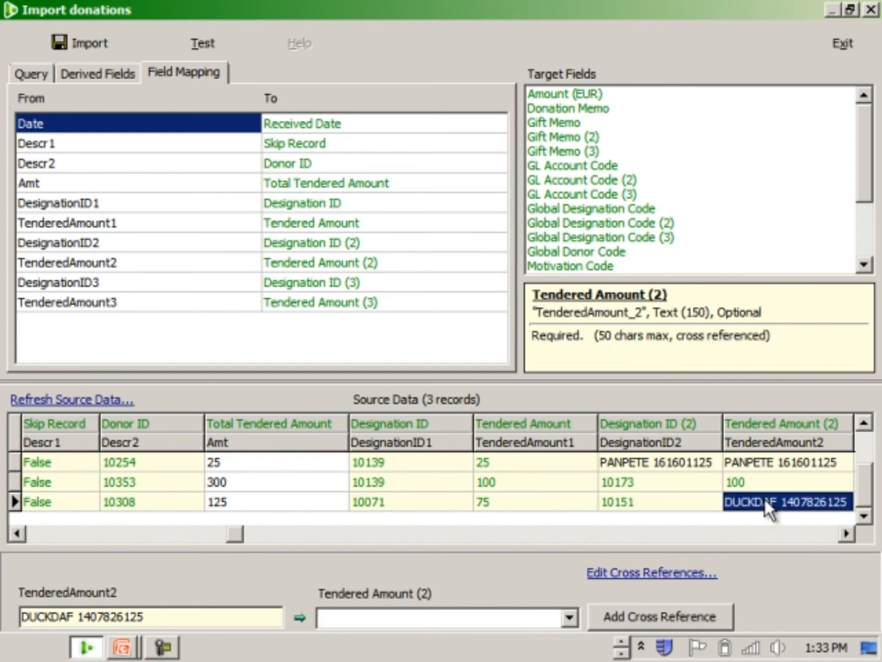
click(422, 614)
text(50)
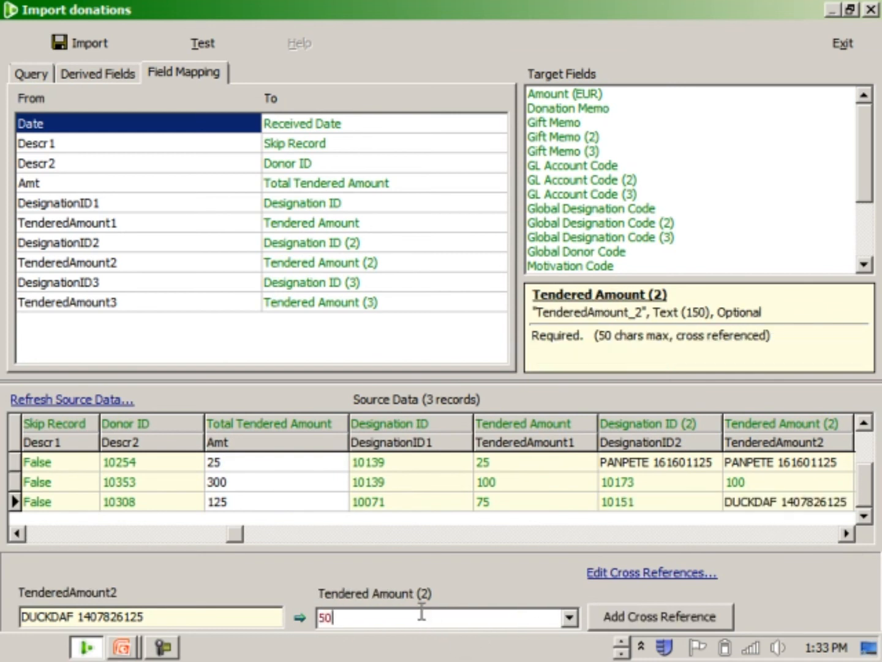
click(686, 619)
Step: Check the third record's Designation ID (3) and Tendered Amount (3) without adding cross references, and test the import
click(848, 533)
click(852, 533)
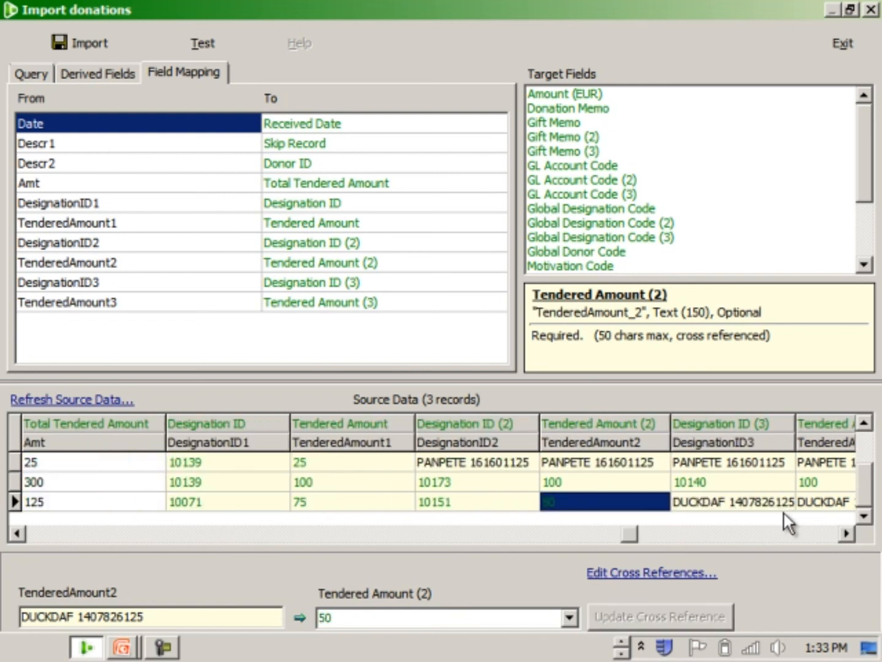
click(754, 499)
click(814, 501)
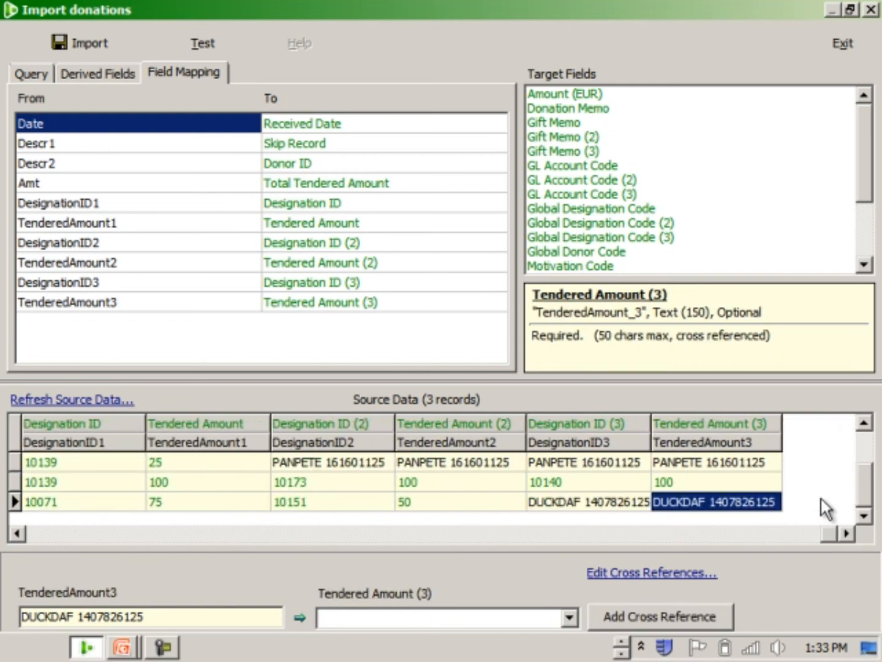
click(202, 37)
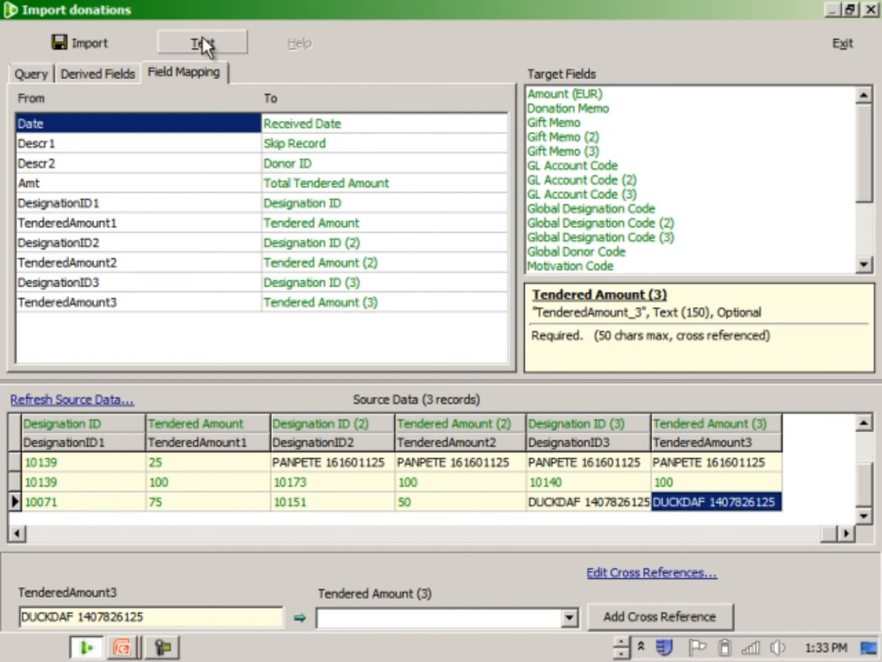